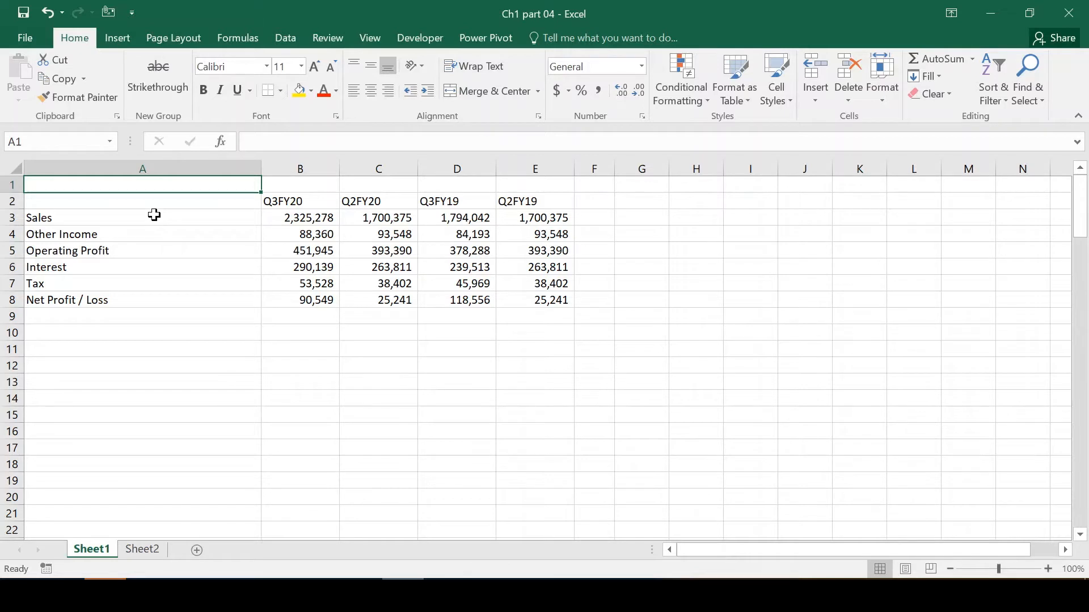
Look over the line-item labels in column A and the quarter headings in row 2.
key(Down)
key(shift+Down)
key(shift+Down)
key(shift+Down)
key(shift+Down)
key(shift+Down)
key(shift+Down)
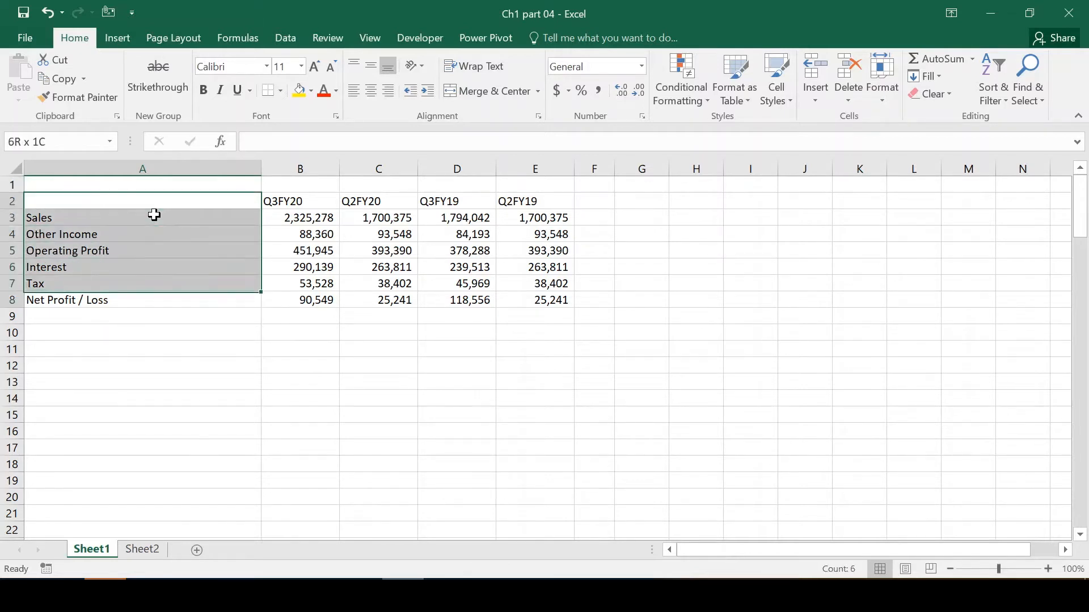
key(Right)
key(Right)
key(Right)
key(Right)
key(Right)
key(Left)
key(Left)
key(Left)
key(Left)
key(Left)
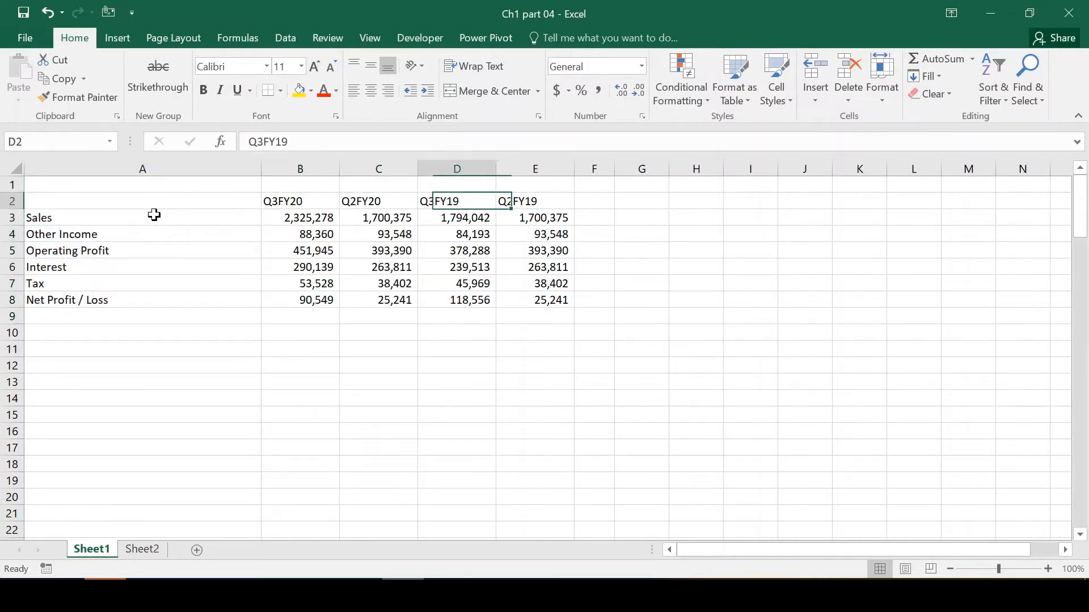
key(Right)
key(Right)
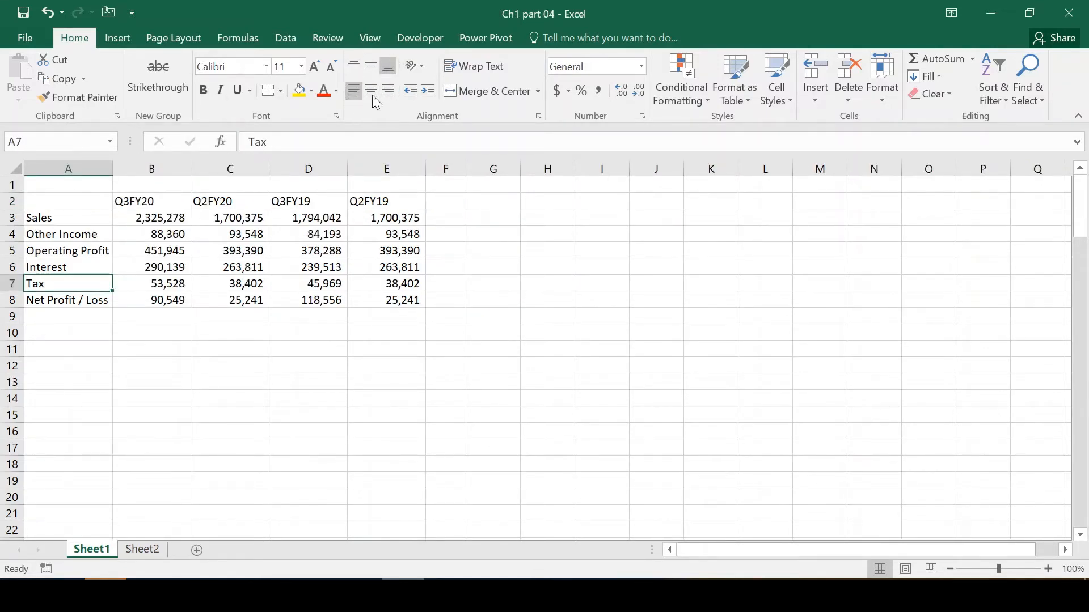
Widen column A well beyond its labels and make the Other Income row several times taller.
drag(114, 171, 252, 164)
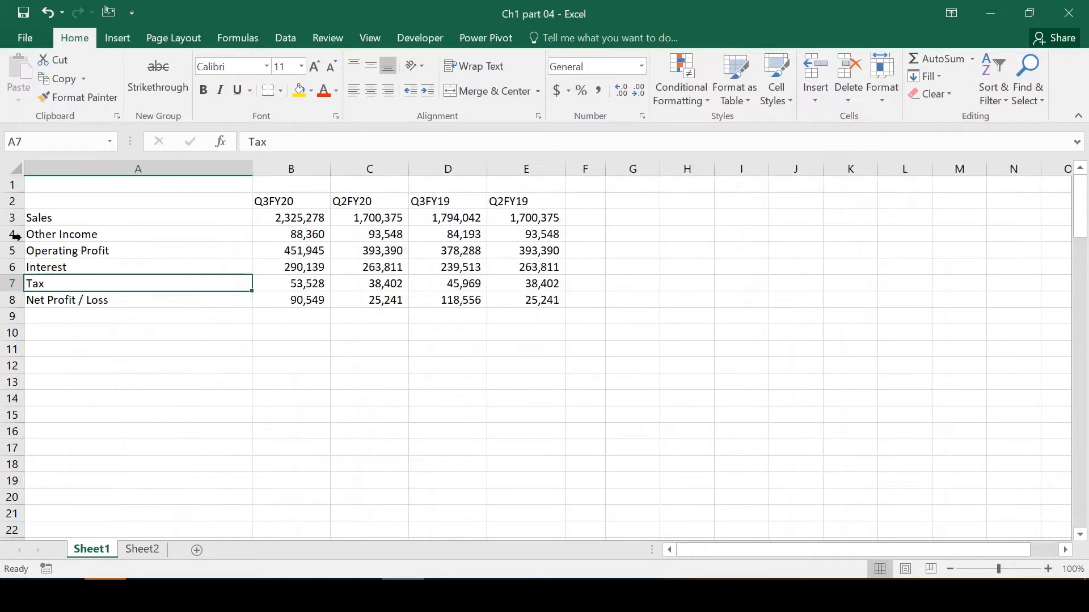
drag(17, 238, 9, 341)
click(117, 250)
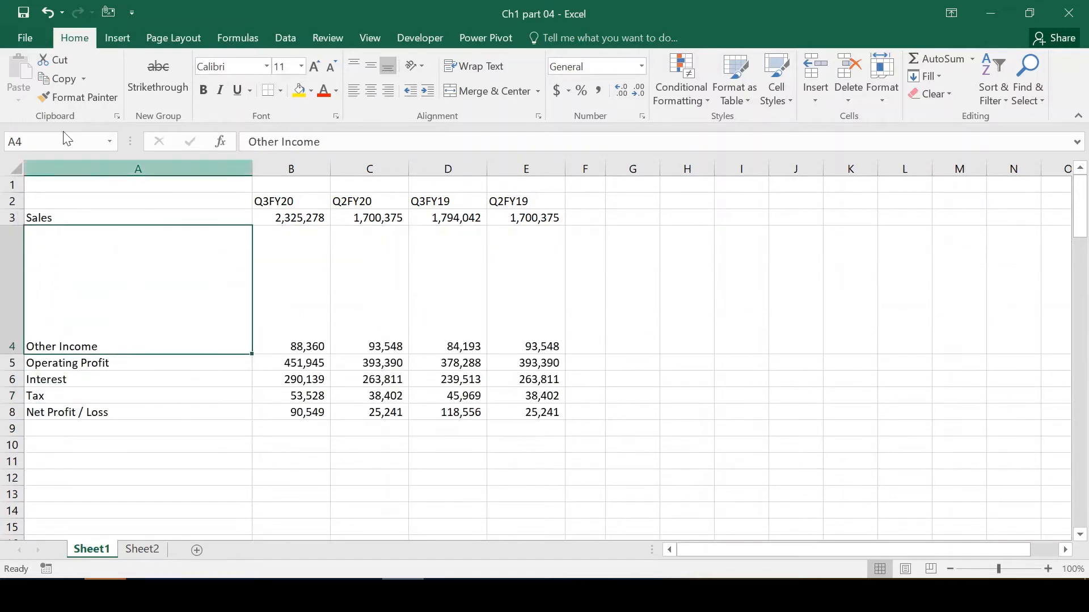
click(68, 142)
click(135, 256)
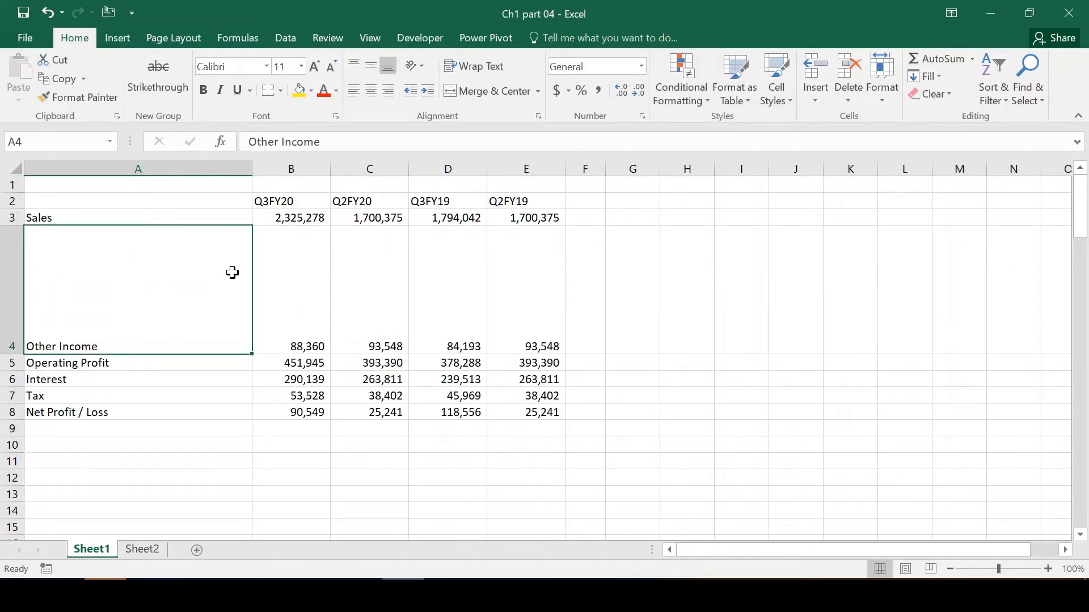
Try top, middle and bottom vertical alignment on the Other Income label in A4.
click(354, 66)
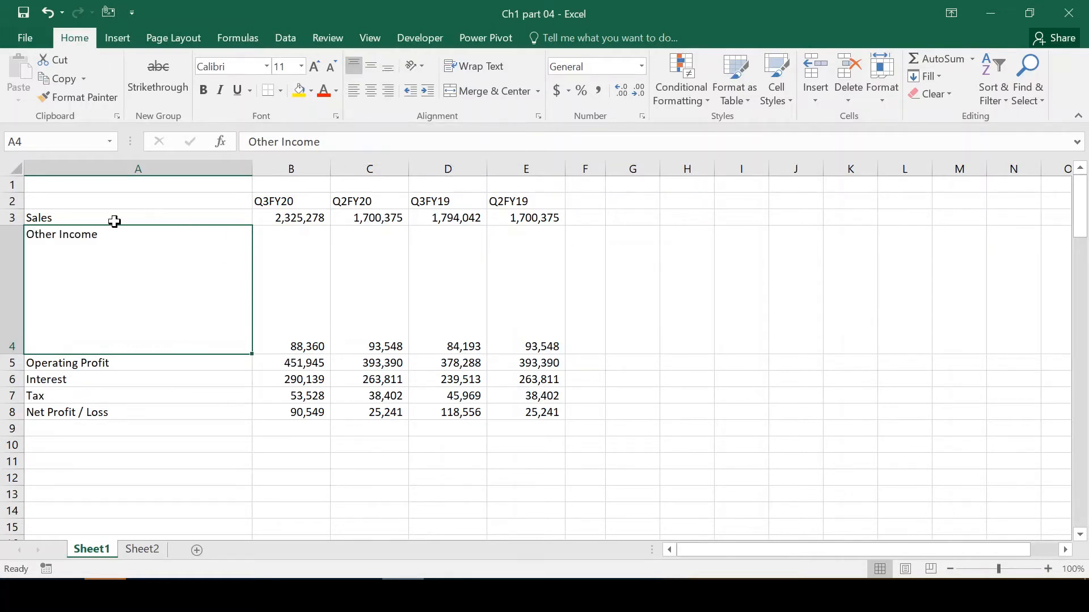
click(375, 66)
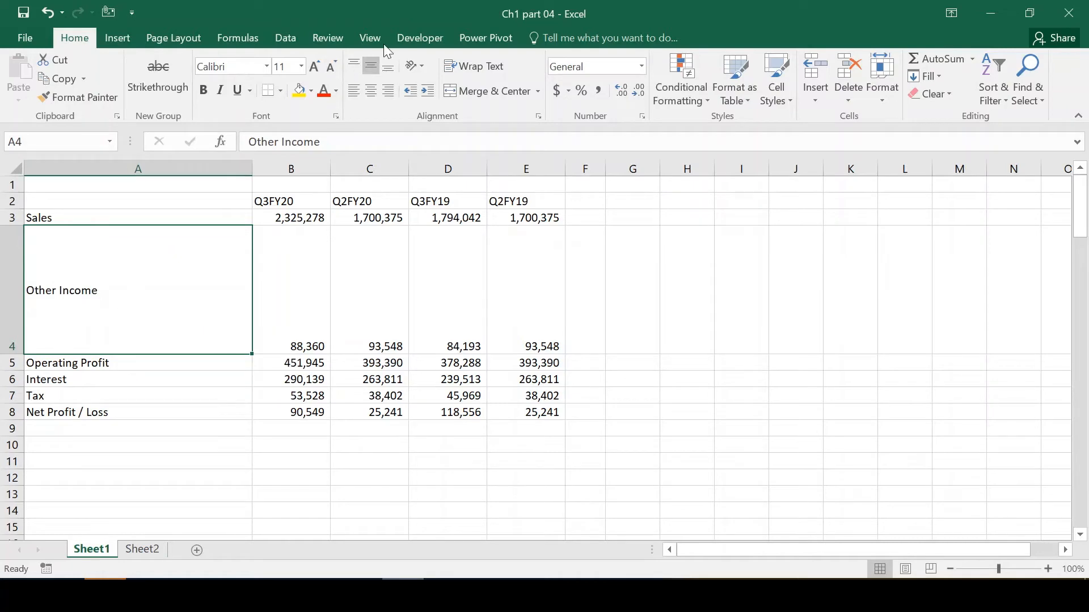
click(393, 62)
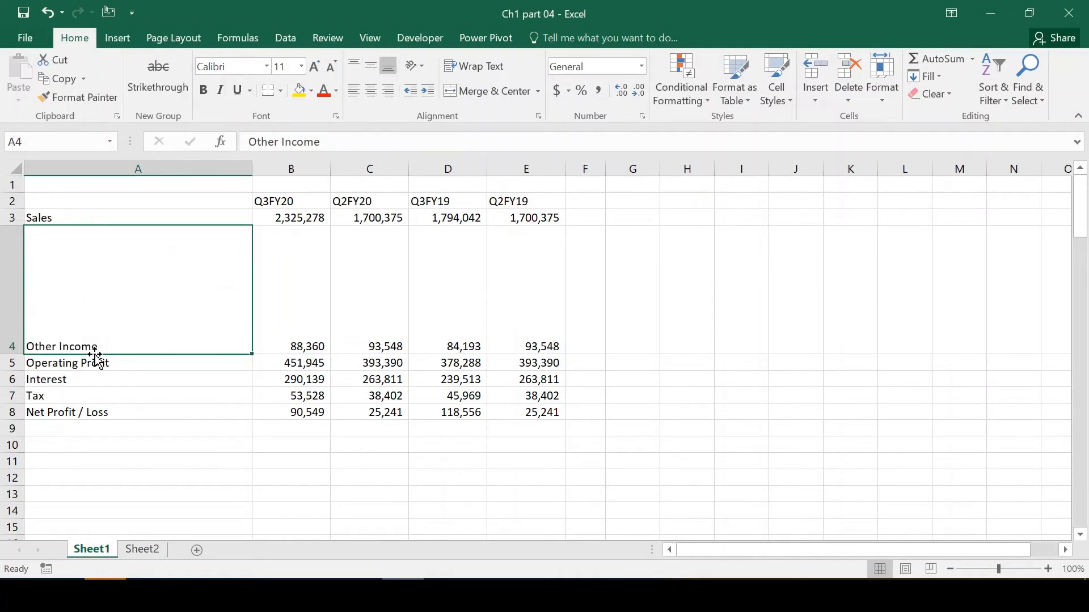
Try centre and right horizontal alignment on A4, and combine centring with middle, top and bottom vertical alignment.
click(371, 92)
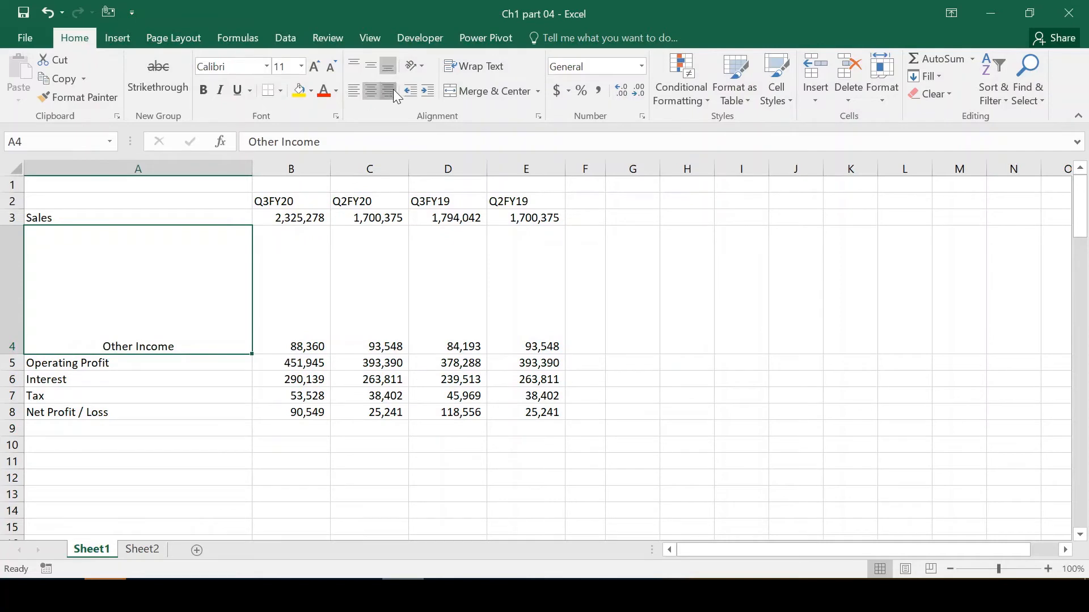
click(388, 91)
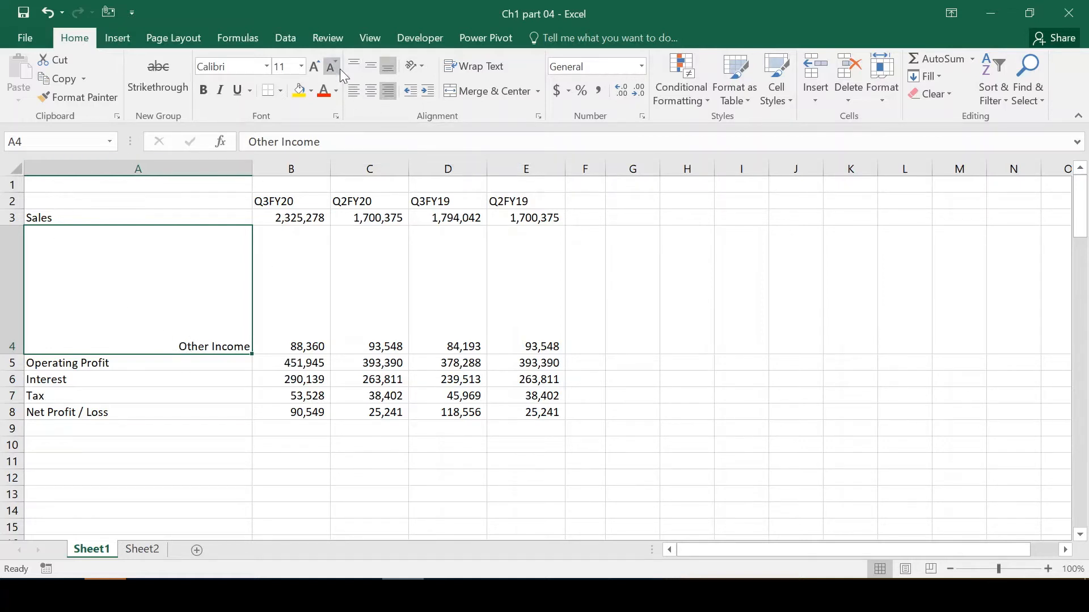
click(371, 92)
click(372, 68)
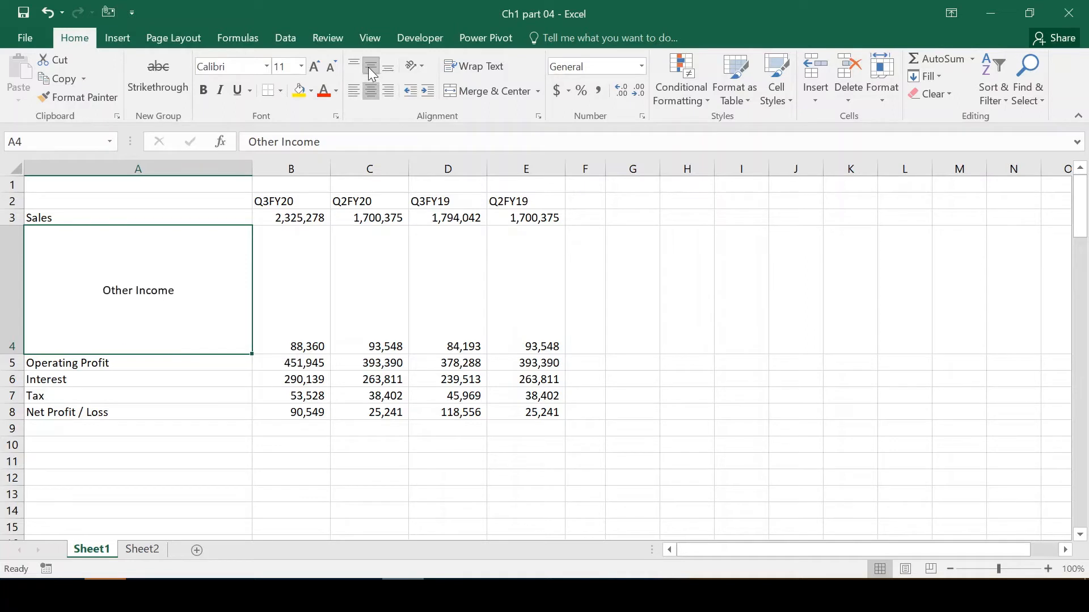
click(353, 64)
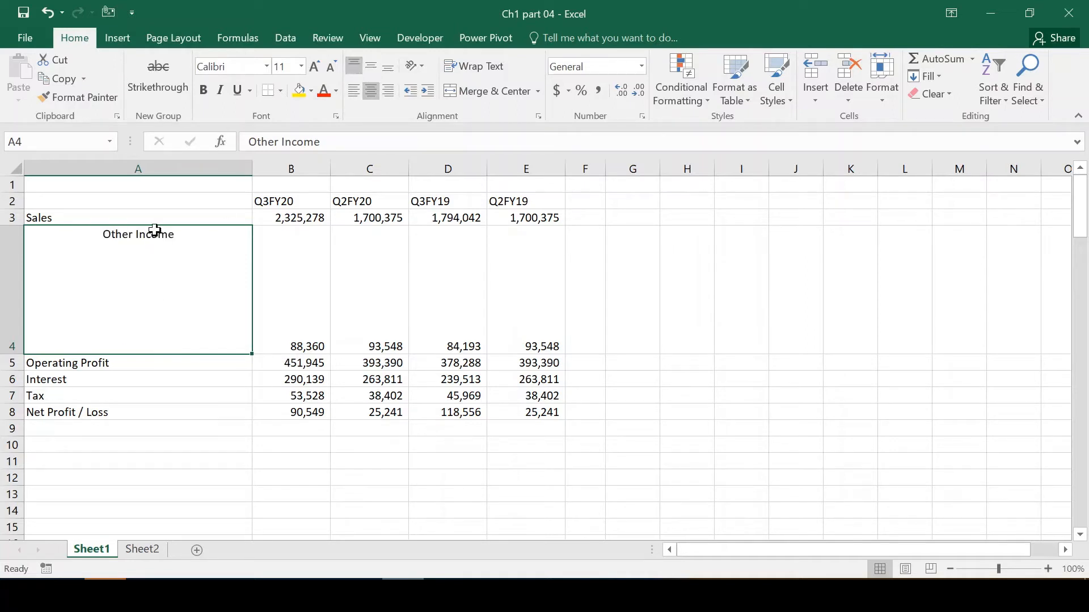
click(389, 66)
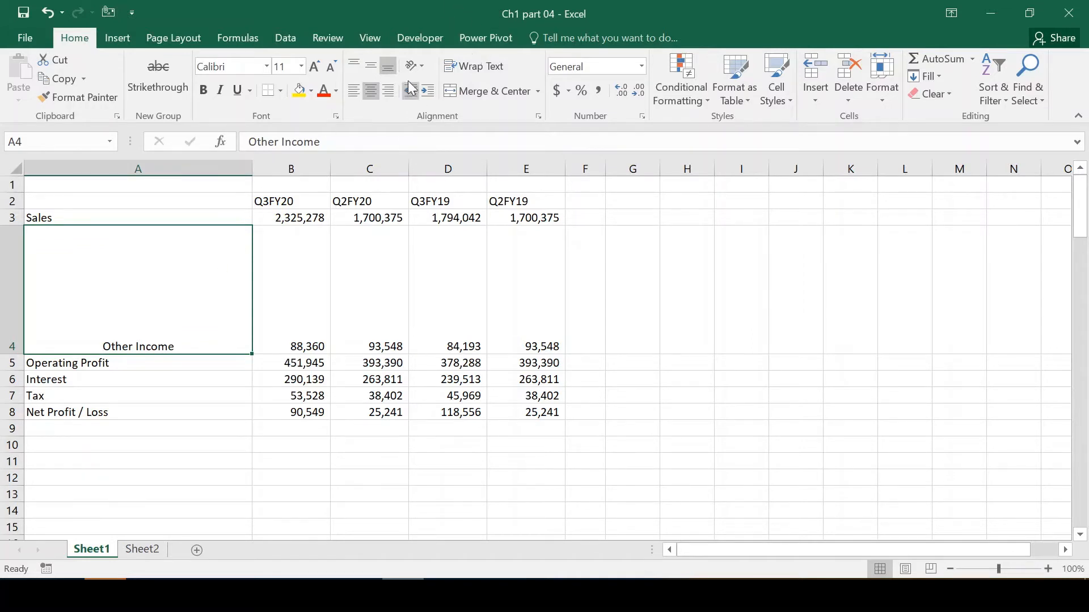
Try the Angle Counterclockwise and Angle Clockwise text orientations on the Other Income cell.
click(425, 69)
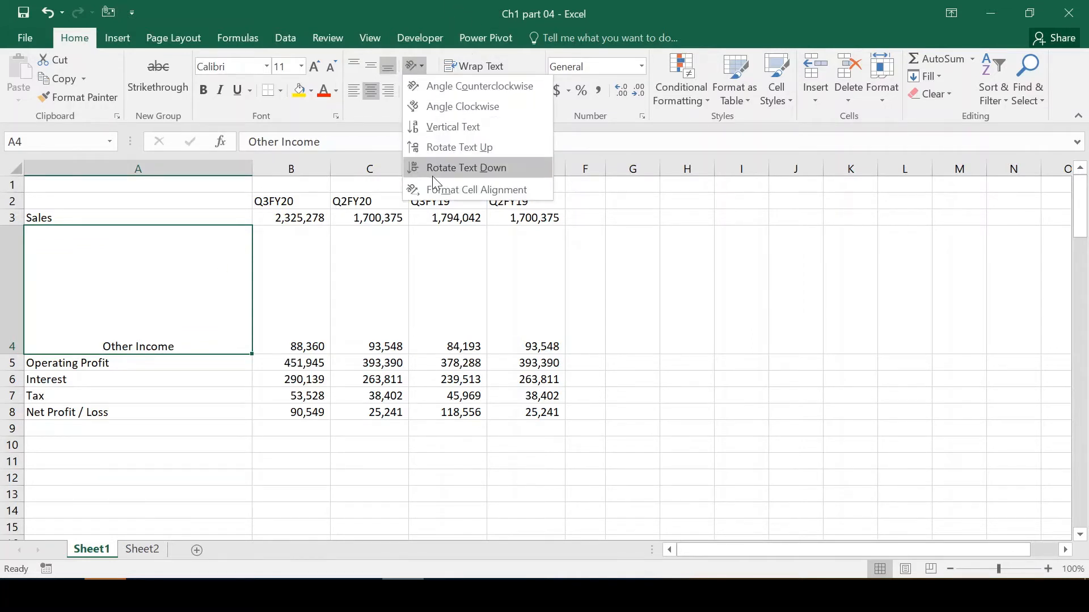
click(154, 265)
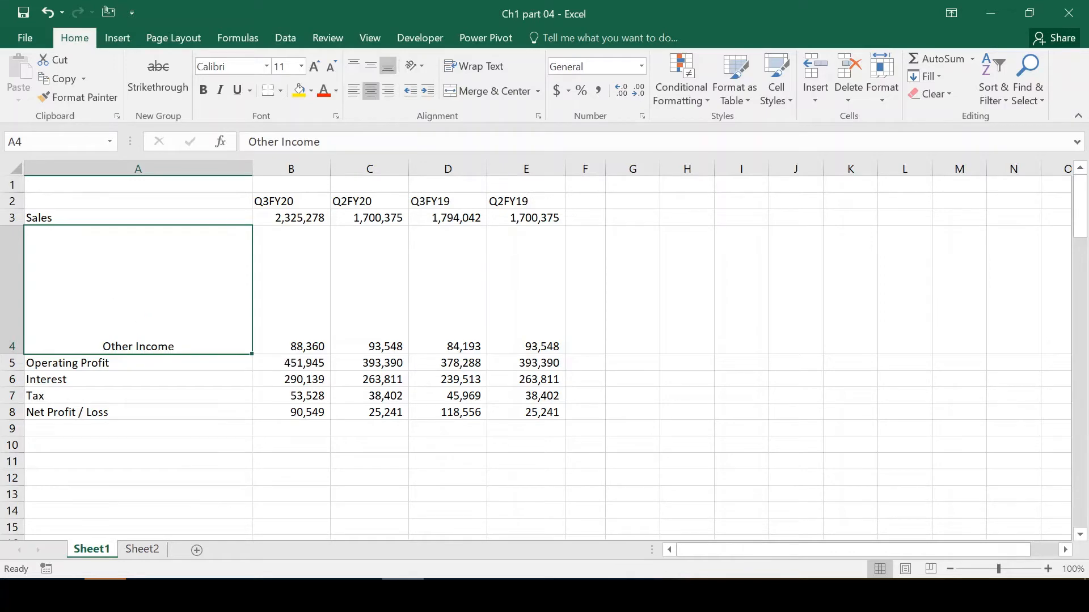
click(416, 63)
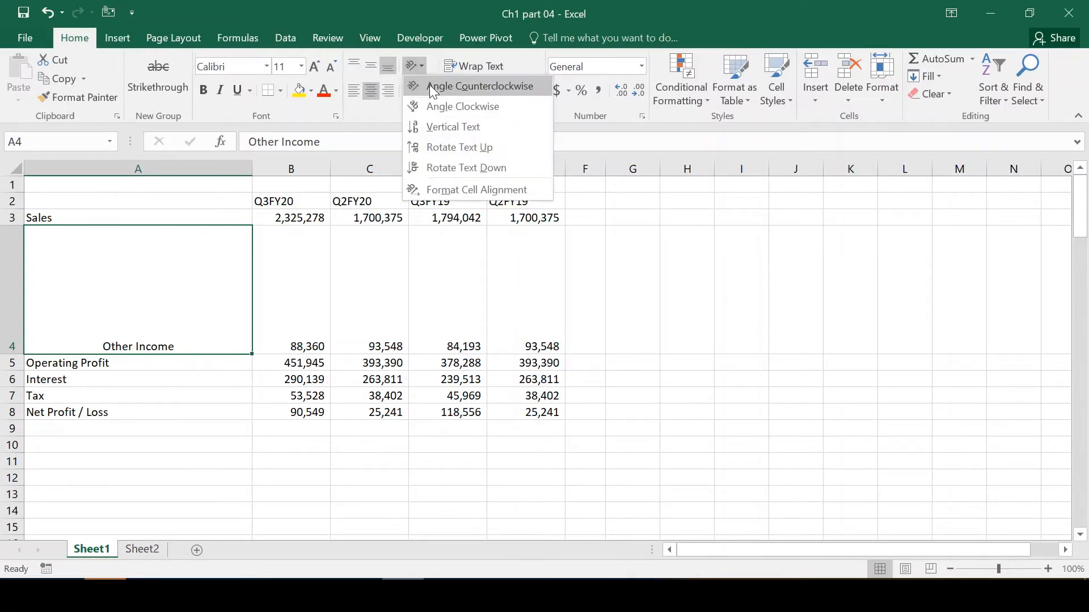
click(430, 86)
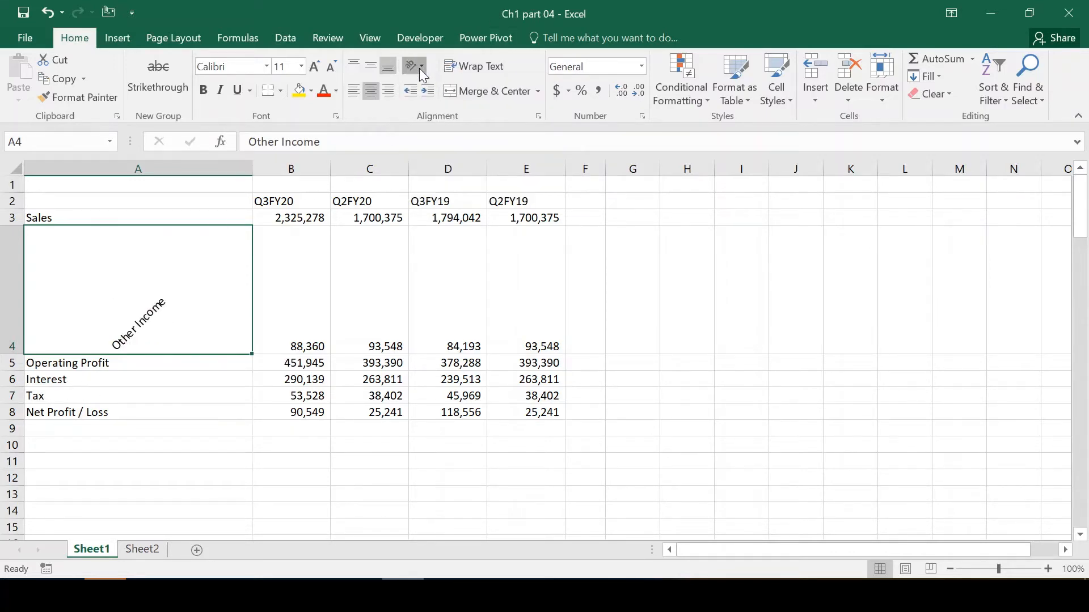
click(417, 66)
click(445, 106)
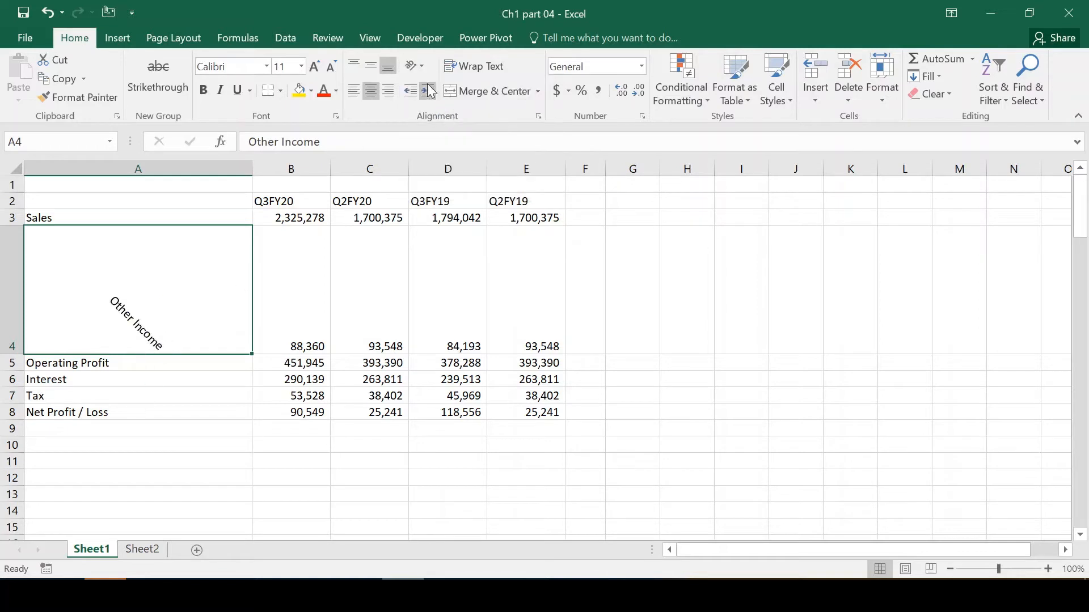
Set the Other Income label to Vertical Text and heighten row 4 until every letter fits.
click(414, 67)
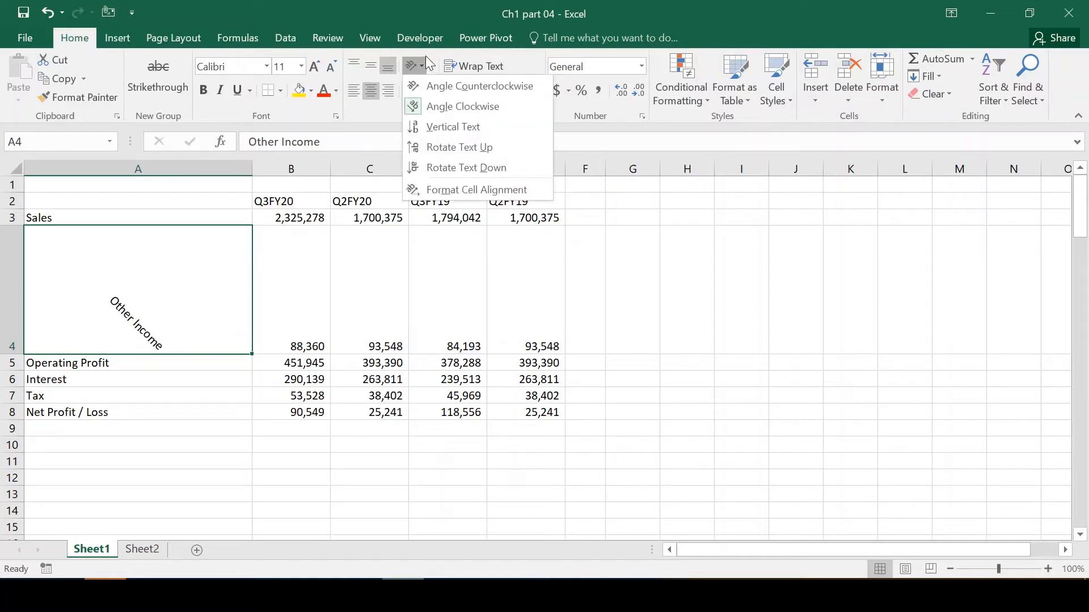
click(445, 127)
drag(12, 354, 27, 489)
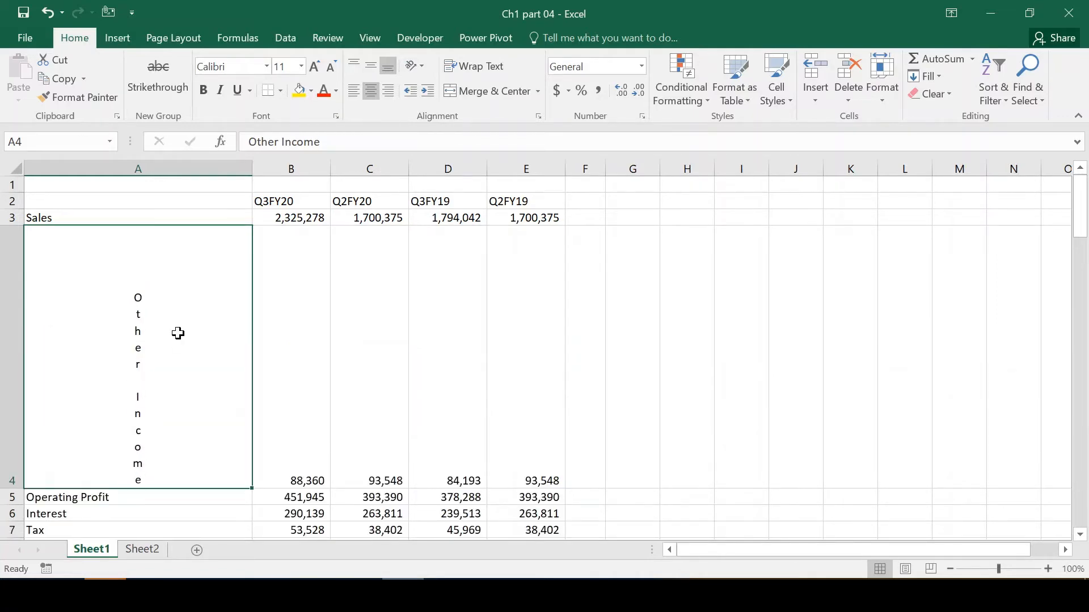
double_click(302, 142)
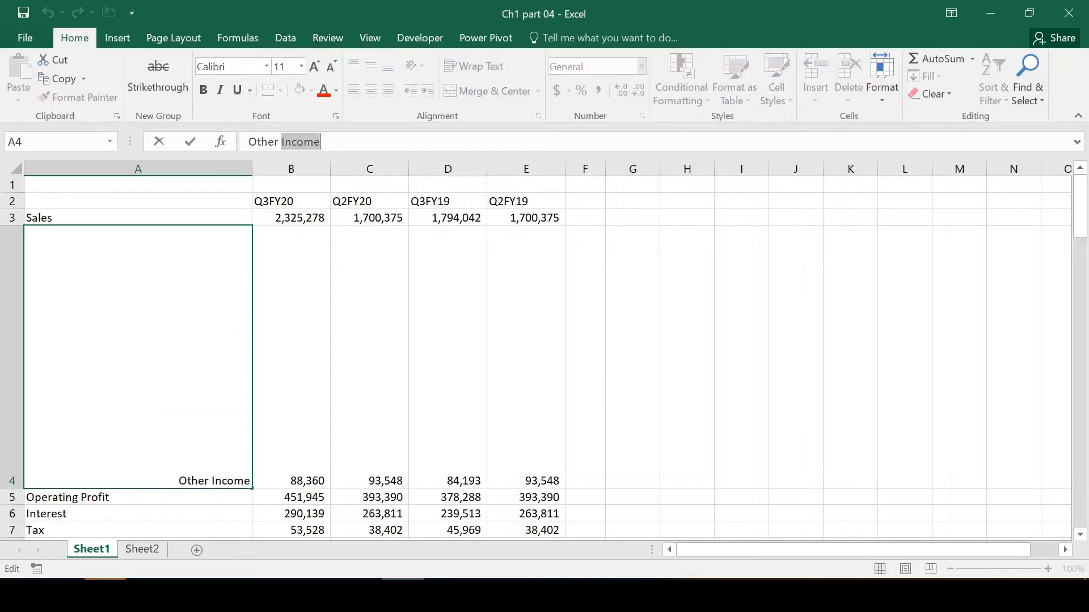
click(301, 142)
key(Escape)
click(291, 357)
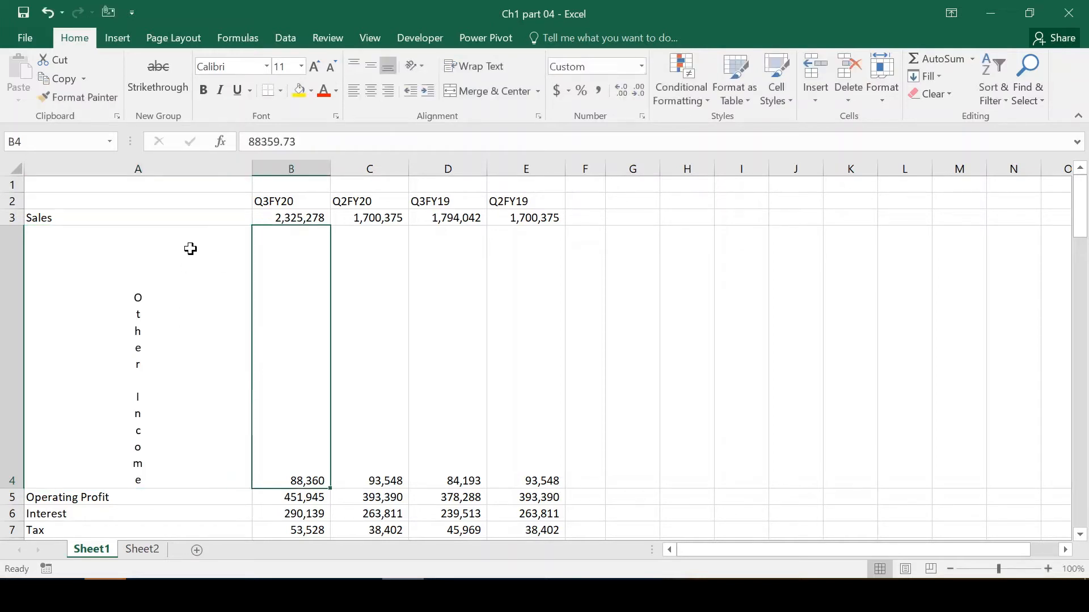
click(185, 353)
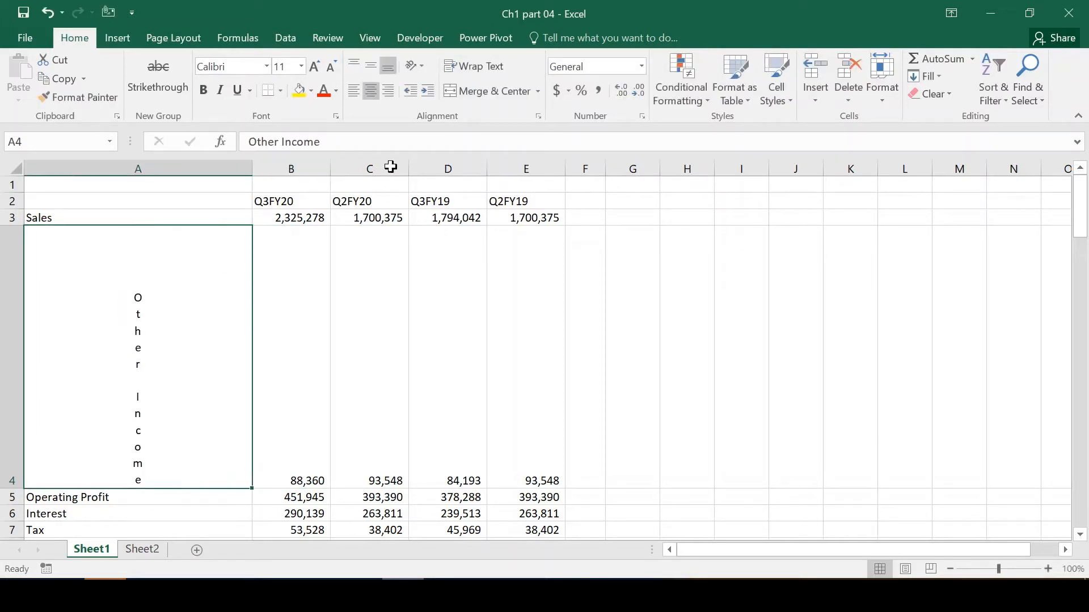
Try Rotate Text Up and Rotate Text Down on the Other Income label.
click(417, 66)
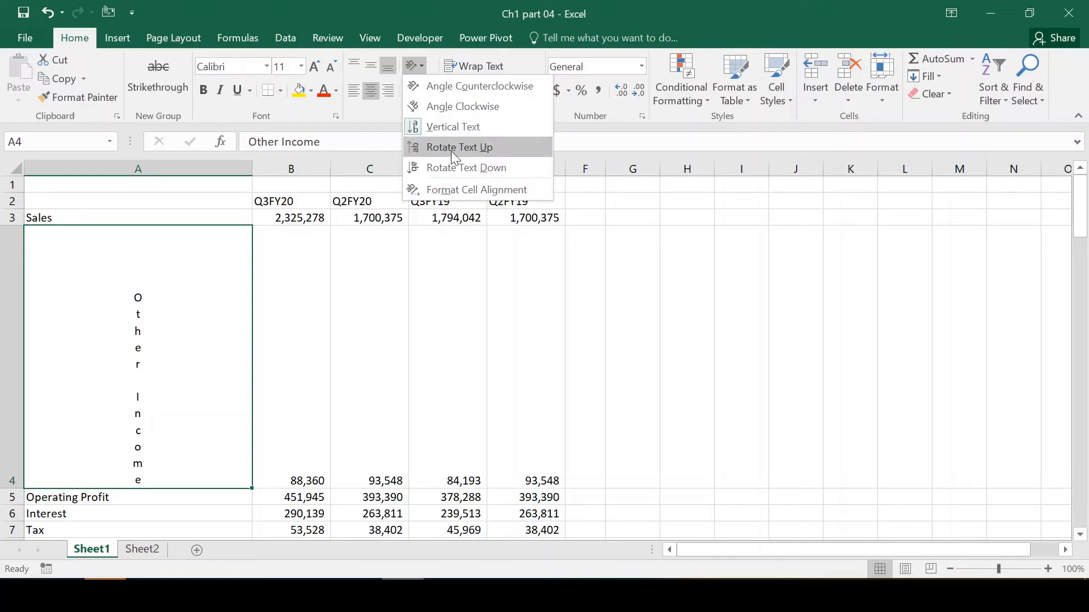
click(454, 149)
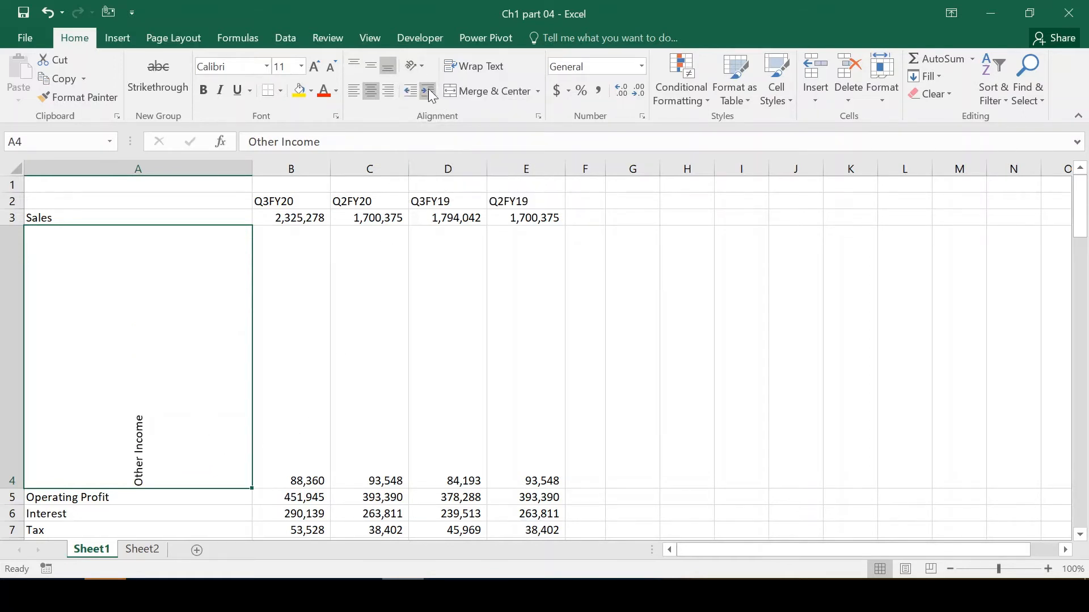
click(415, 66)
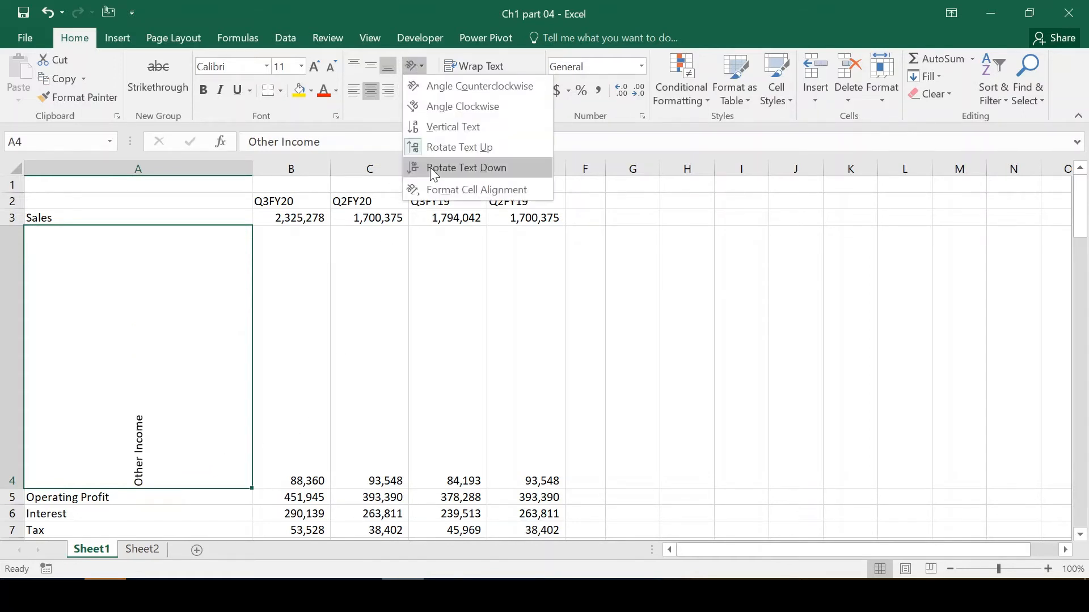
click(433, 170)
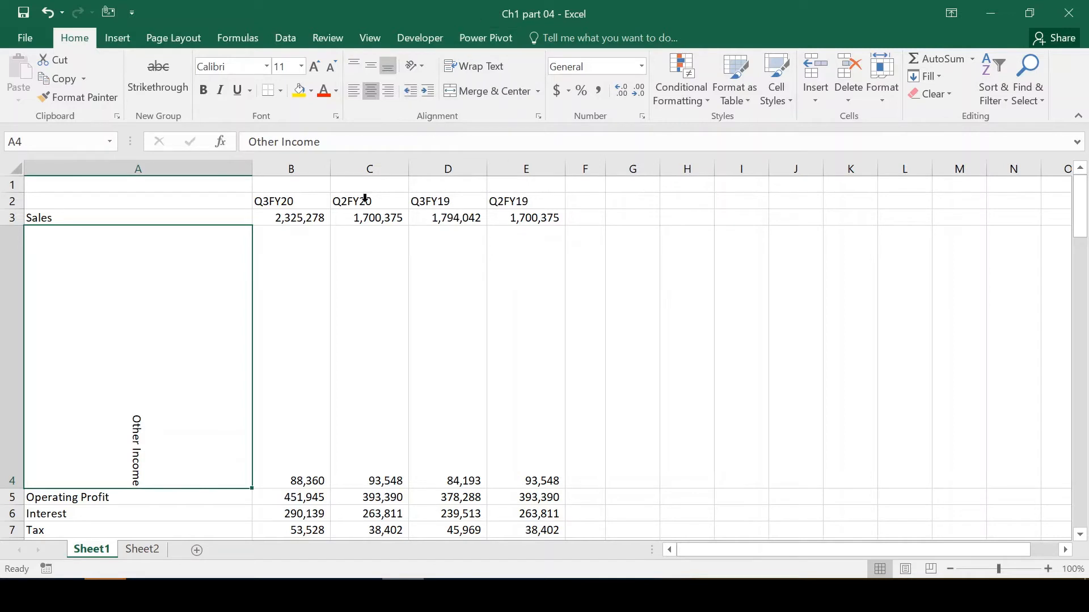
Undo the row 4 height change and all alignment and orientation changes made to the Other Income cell.
click(333, 237)
click(122, 258)
key(ctrl+z)
Examine the FY20 and FY19 quarter headings in row 2 and the blank cells above them.
click(296, 193)
key(Down)
key(Up)
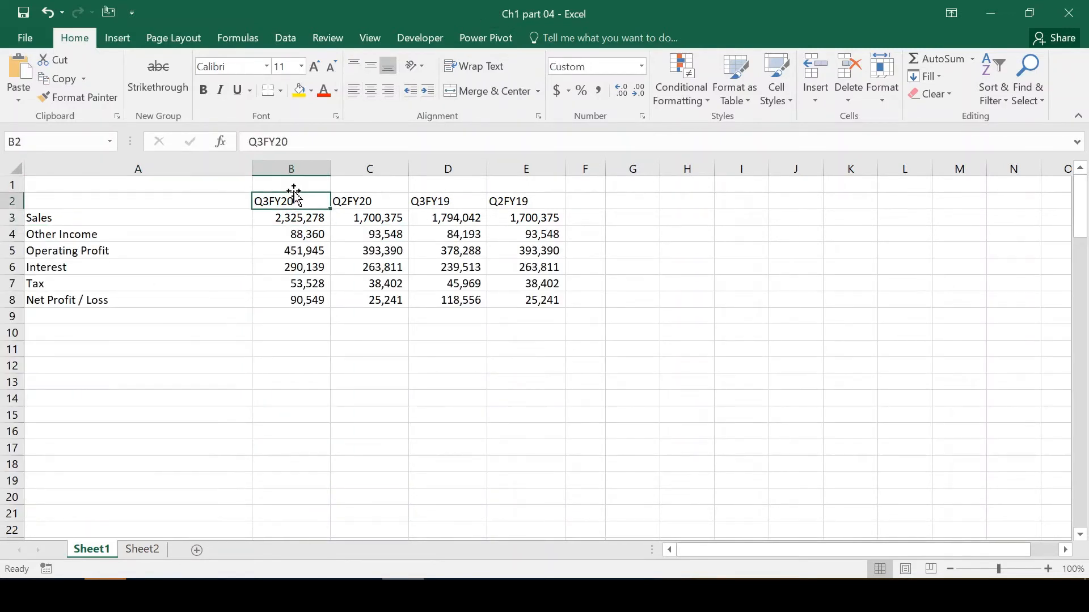
key(shift+Down)
key(shift+Right)
key(Right)
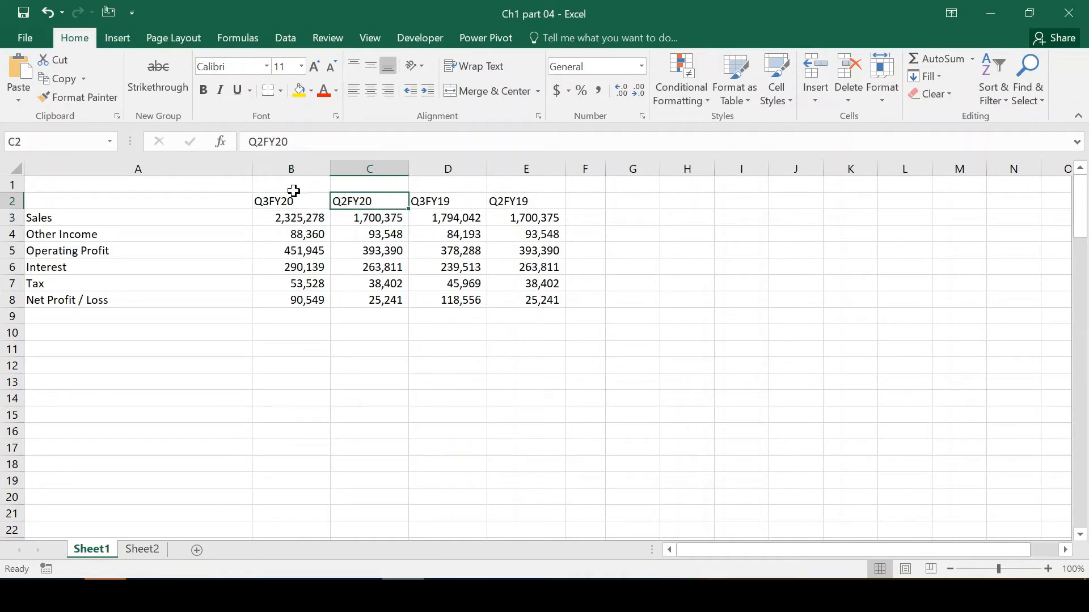
key(Right)
key(shift+Right)
key(Right)
key(shift+Left)
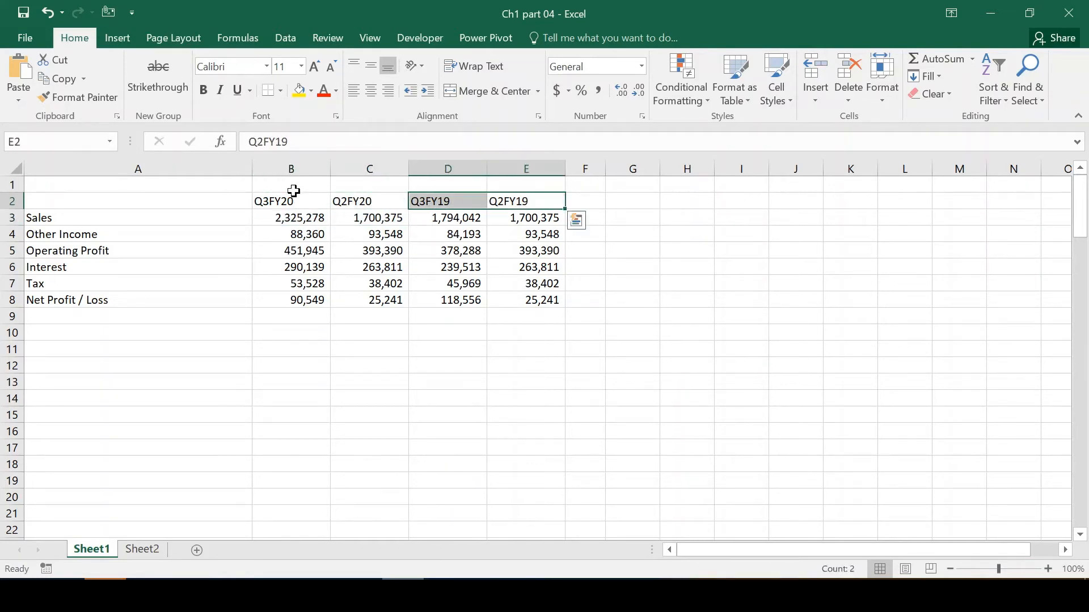
key(Up)
key(Left)
key(Left)
key(Left)
key(shift+Right)
key(Right)
key(shift+Left)
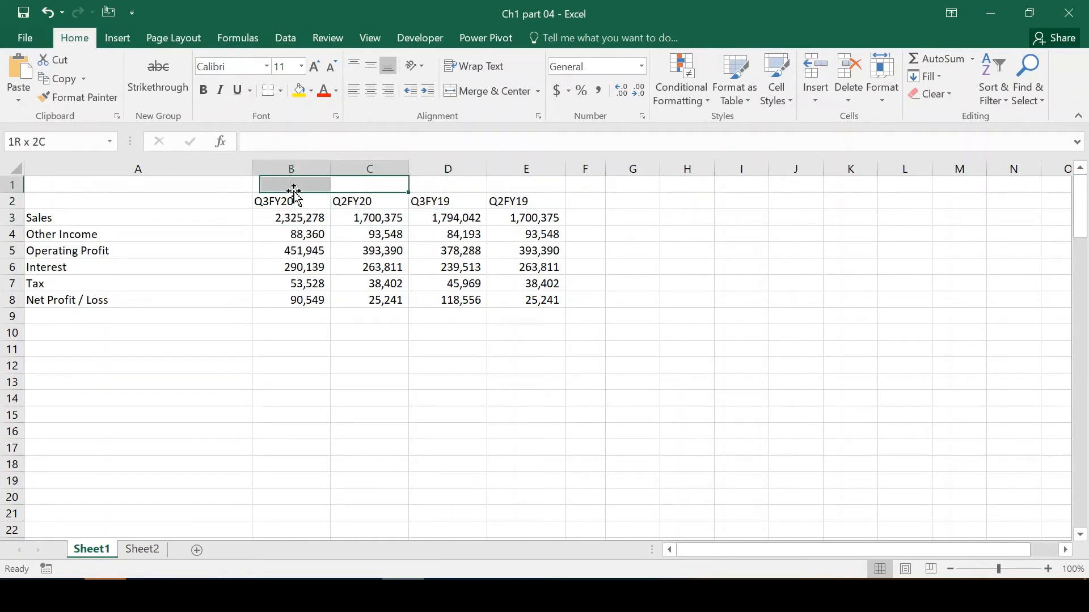
key(Left)
key(shift+Right)
key(shift+Left)
key(shift+Right)
key(shift+Left)
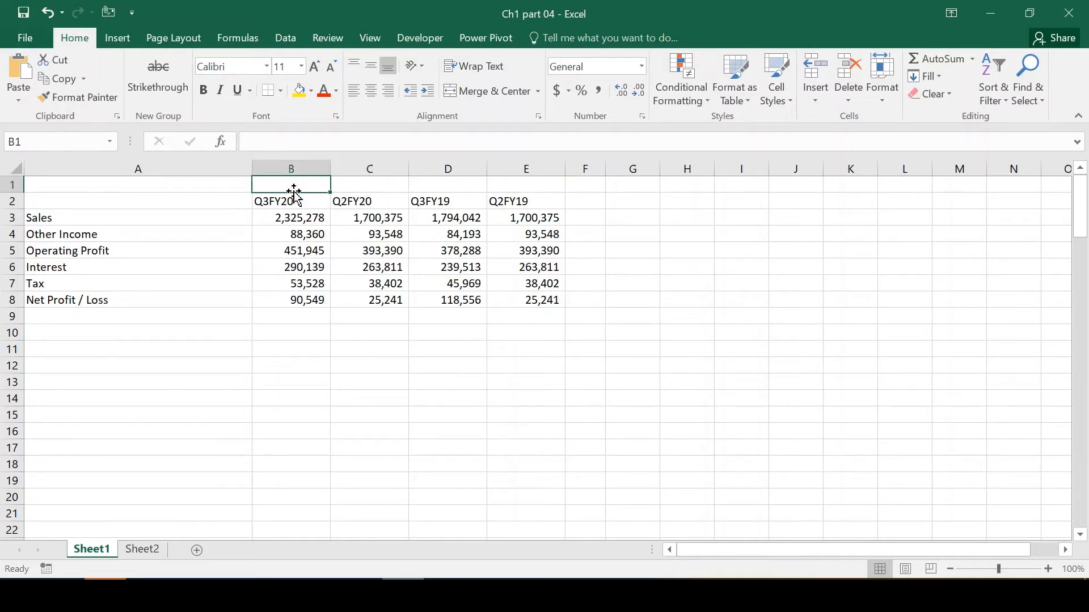
Enter 2020 in B1 and merge and centre it across B1:C1 above the FY20 quarters.
text(2020)
key(Return)
key(Up)
key(shift+Right)
click(523, 91)
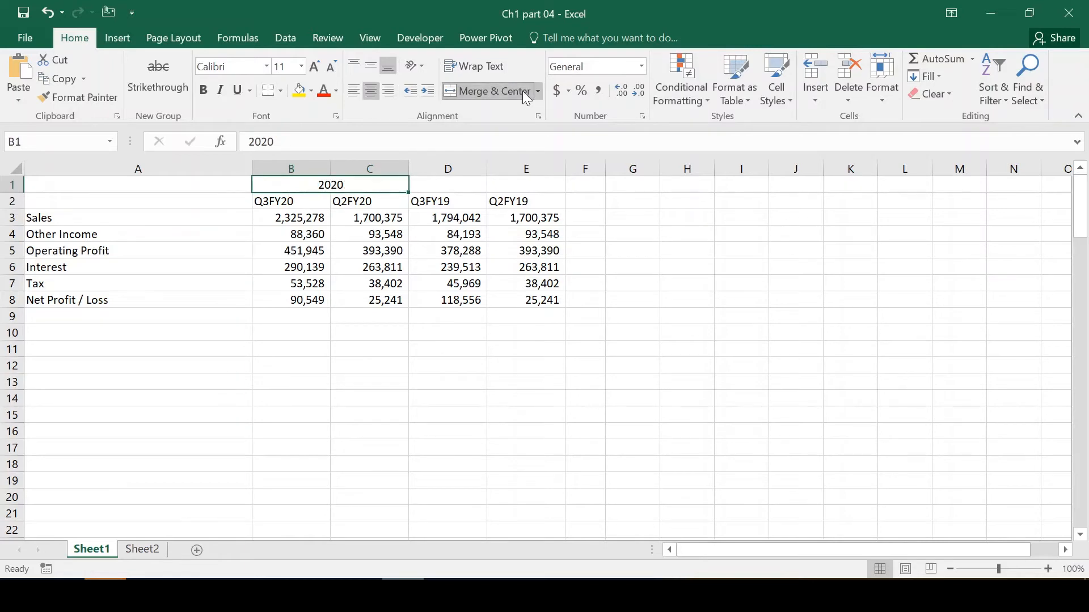
Examine how the merged 2020 heading is selected together with the neighbouring cells and the cells below it.
key(Left)
key(Right)
key(shift+Down)
key(shift+Down)
key(shift+Up)
key(shift+Up)
key(Down)
key(Up)
key(Right)
key(Left)
Enter 2019 in D1 and merge and centre it across D1:E1 above the FY19 quarters.
key(Right)
text(2019)
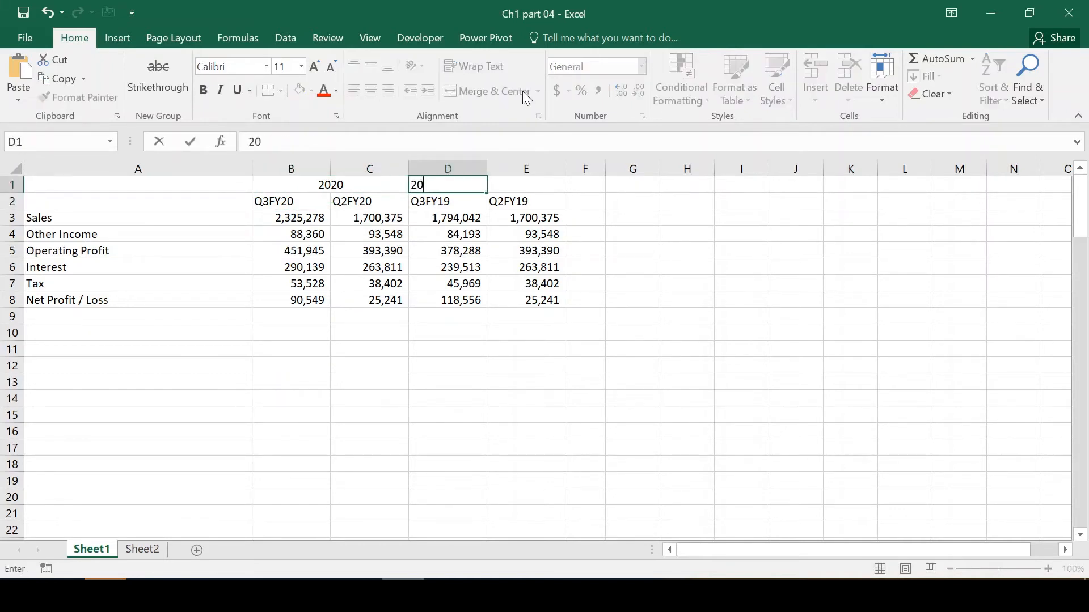
key(ctrl+Return)
key(shift+Right)
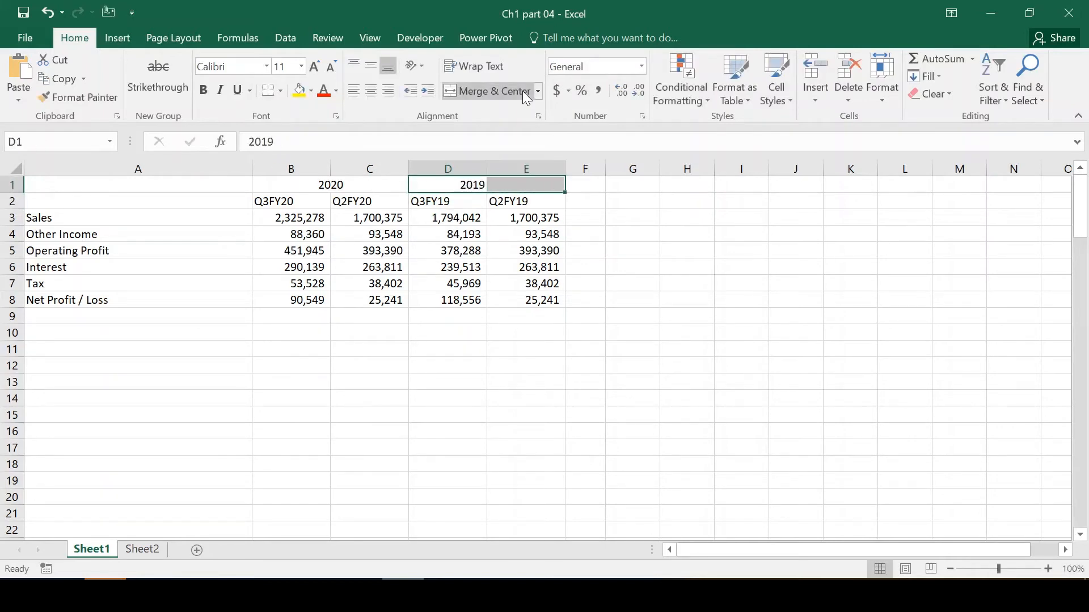
click(490, 93)
Examine the merged 2020 and 2019 headings and the quarterly figures beneath each of them.
click(301, 188)
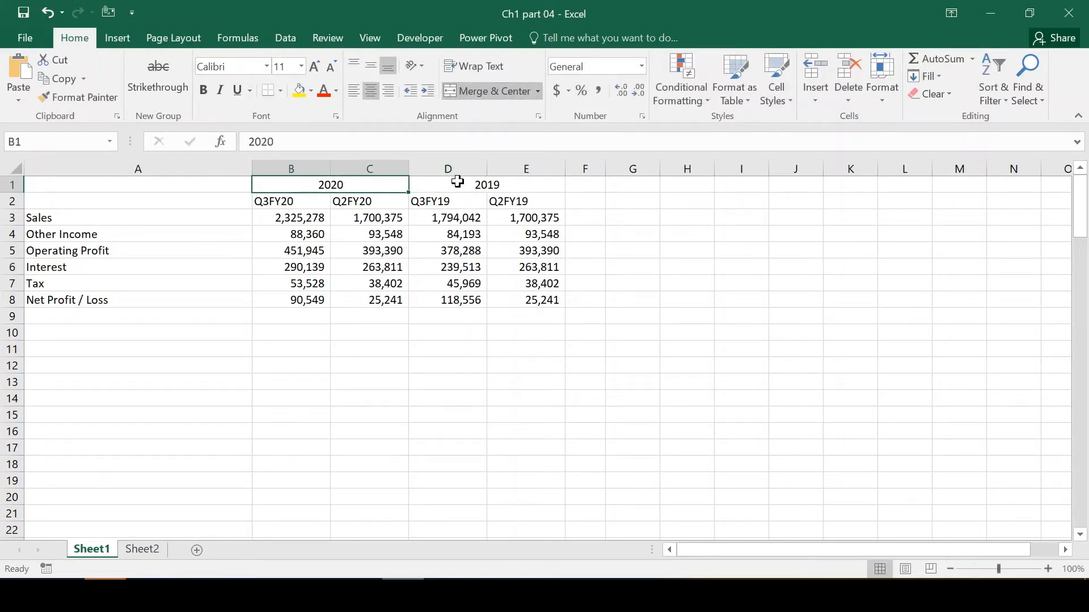
click(459, 183)
click(353, 189)
key(shift+Down)
key(shift+Down)
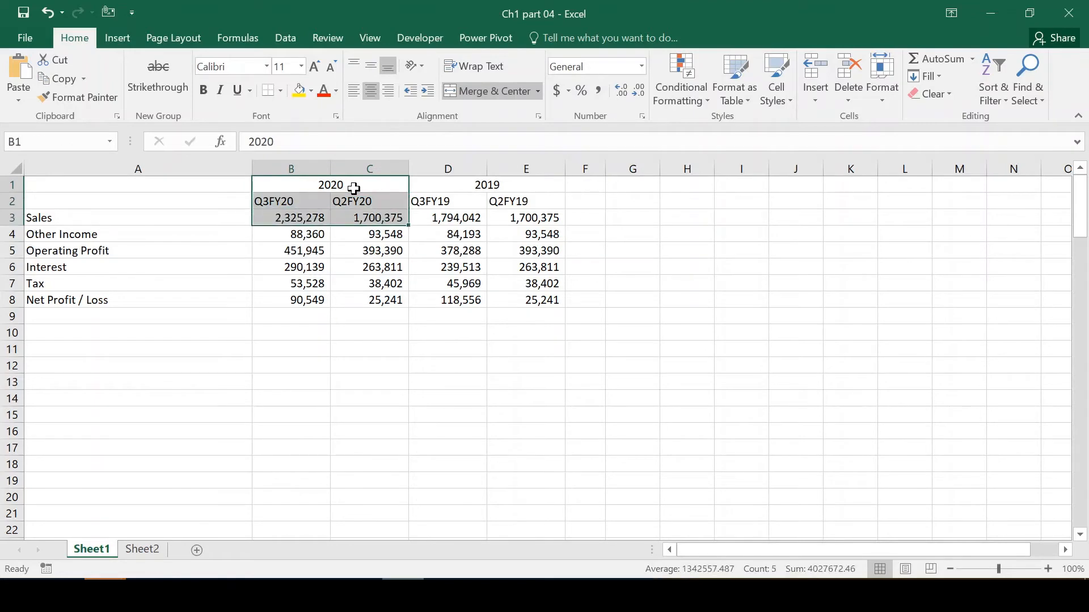
key(Right)
key(Right)
key(Left)
key(shift+Down)
key(shift+Down)
key(Down)
key(Down)
key(Right)
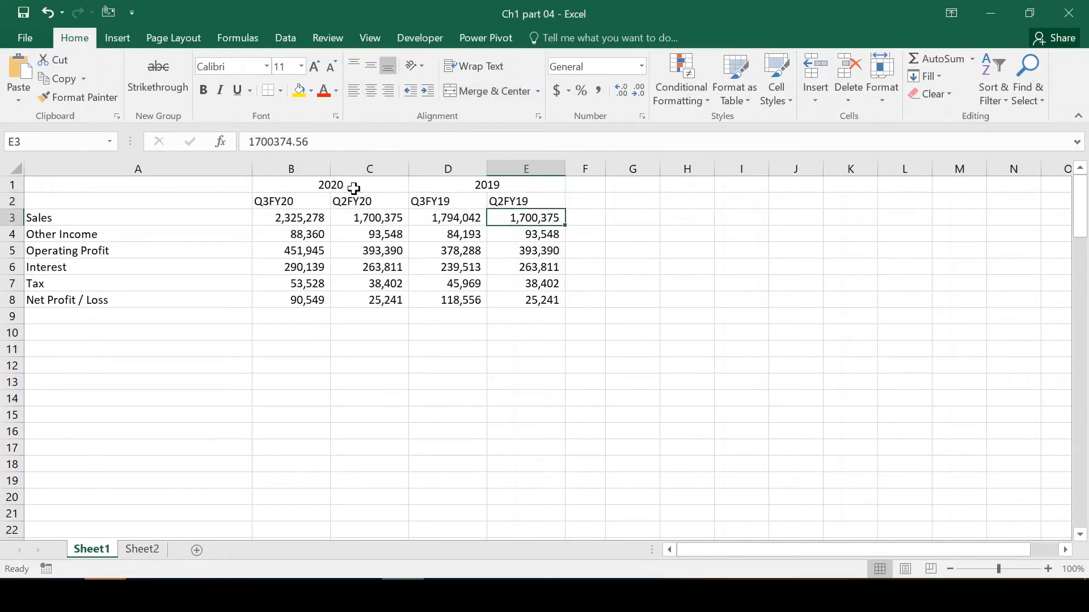
key(Down)
key(Down)
key(Down)
key(Down)
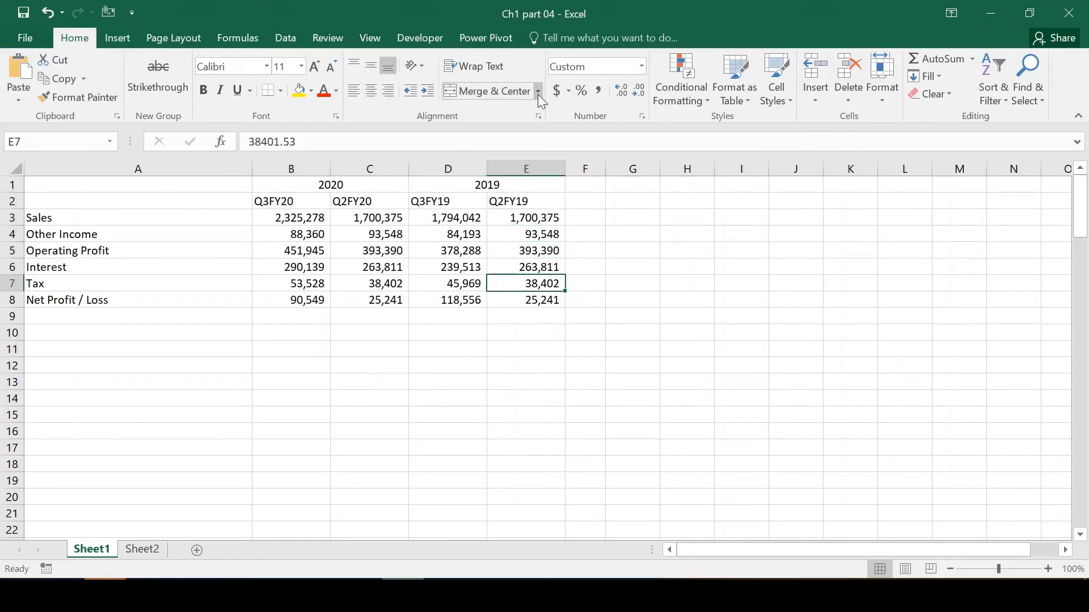
Merge and centre the blank cells C14:E14 below the table.
click(538, 91)
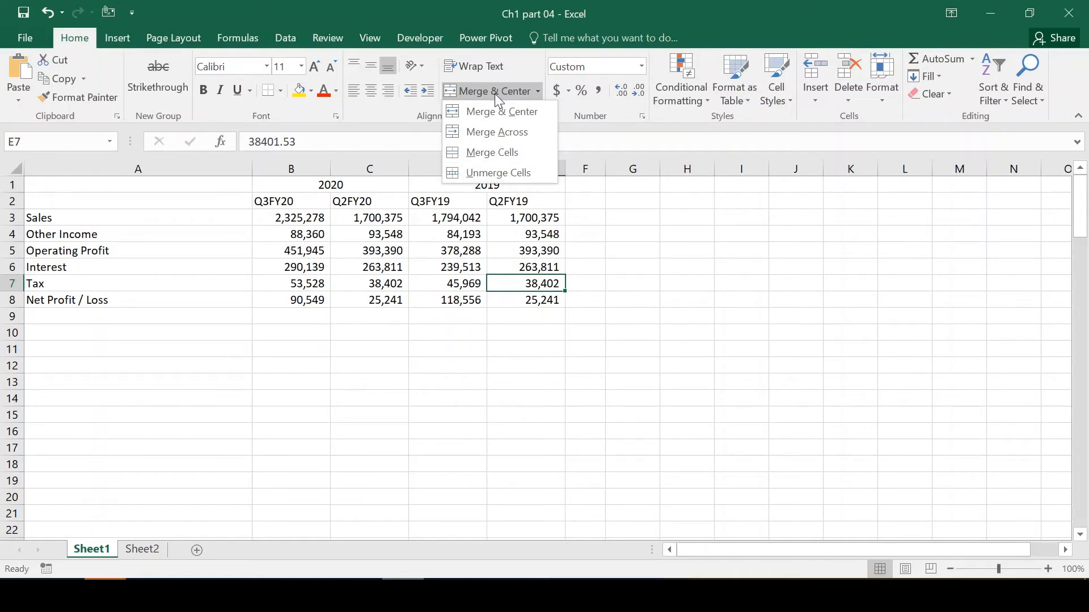
click(385, 440)
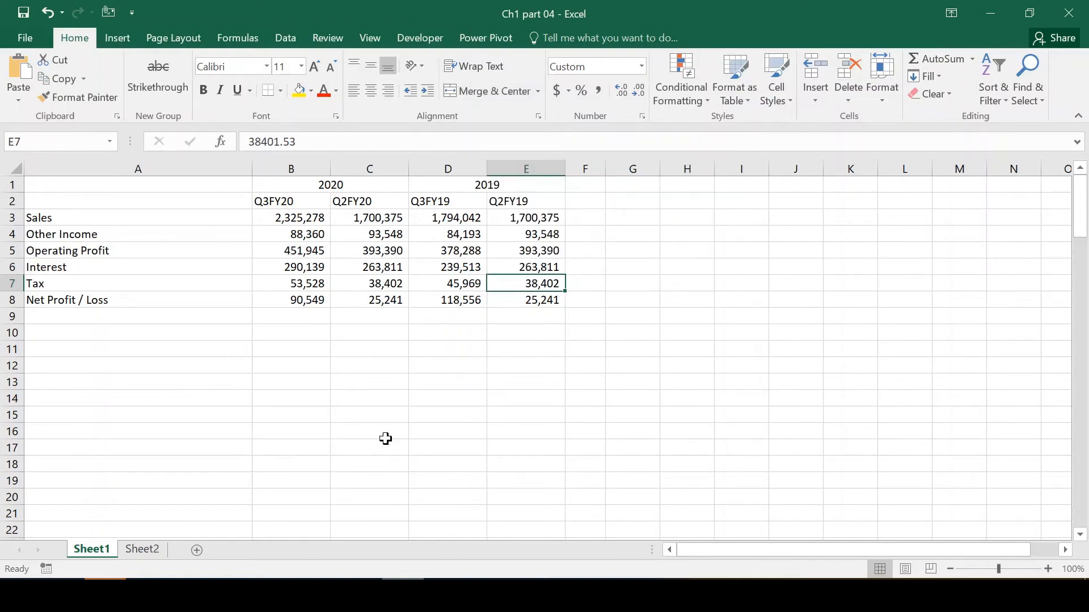
click(372, 396)
key(shift+Right)
key(shift+Right)
key(shift+Left)
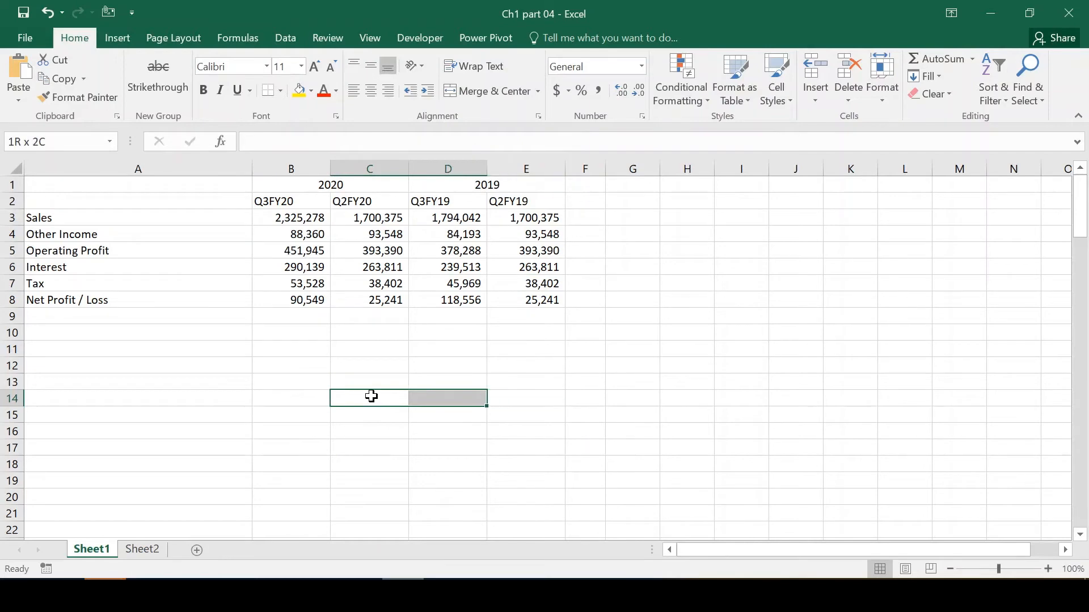
key(shift+Right)
click(485, 90)
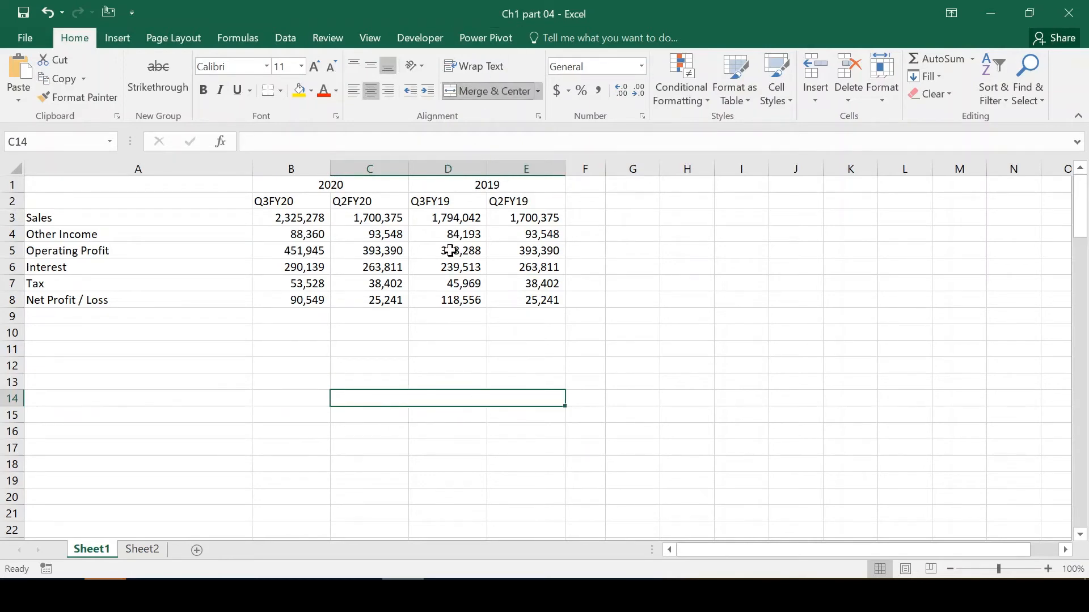
click(542, 332)
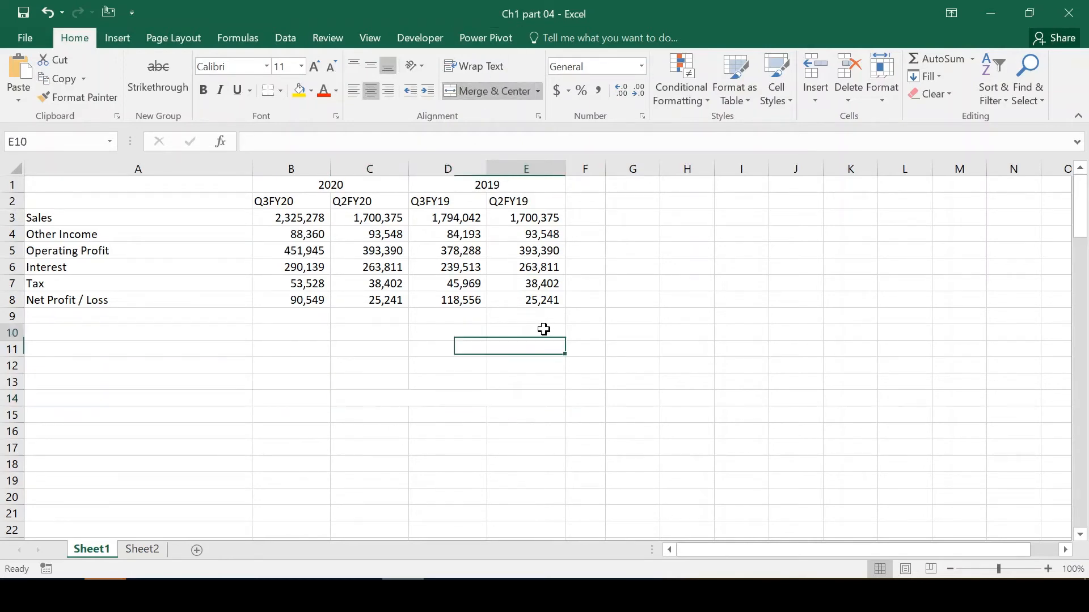
click(536, 90)
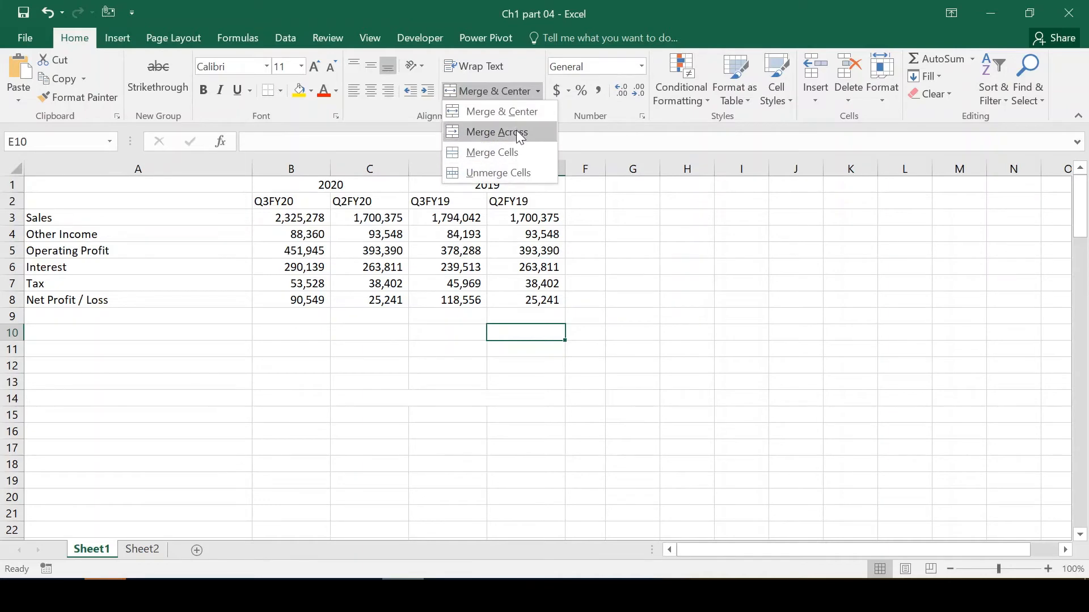
key(Escape)
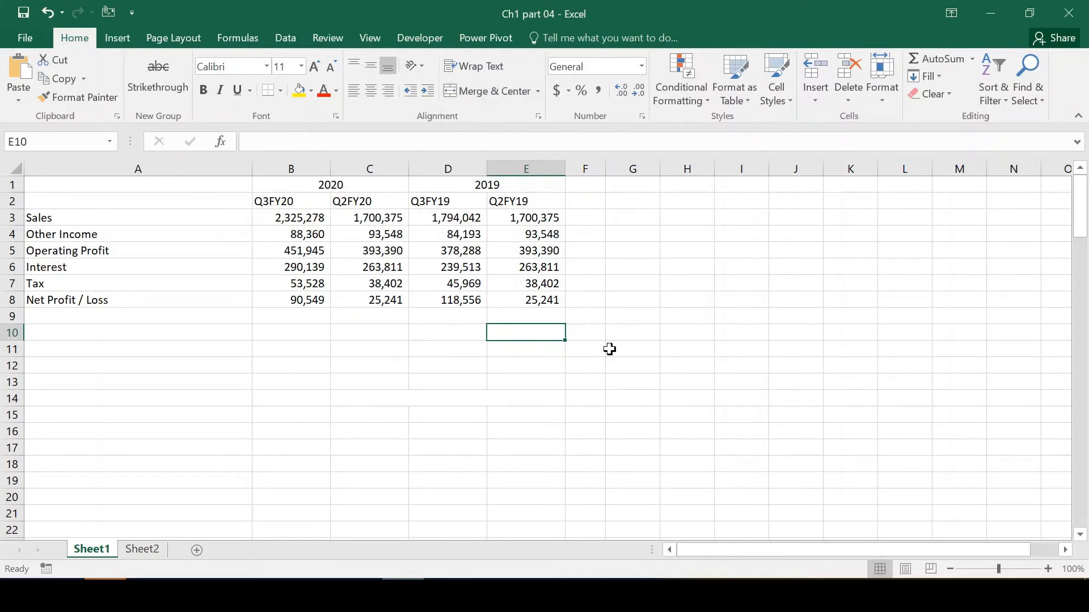
key(Down)
key(Down)
key(Down)
key(Down)
key(Down)
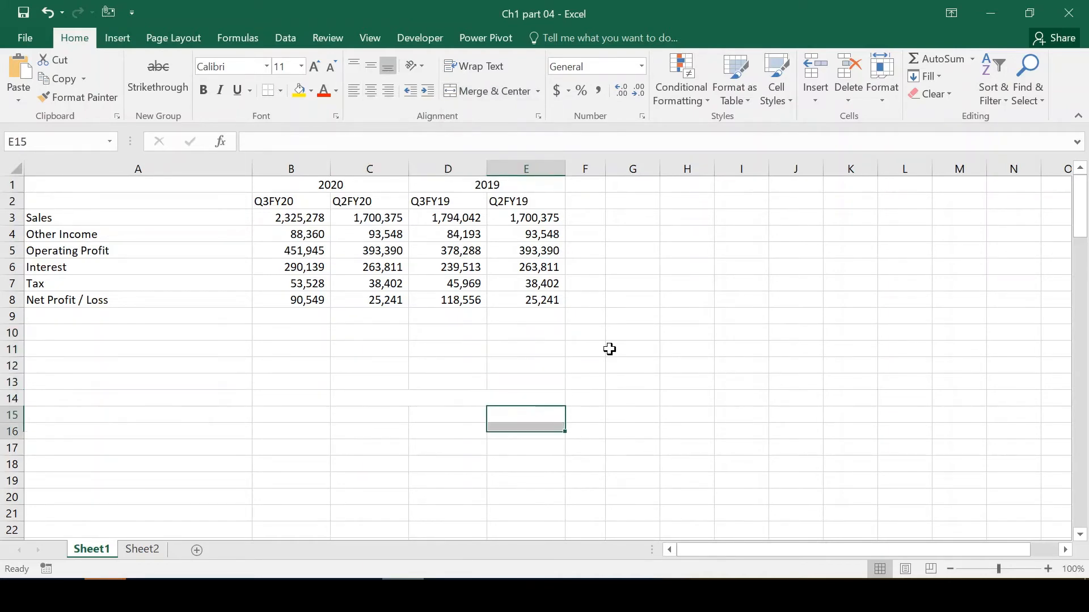
key(shift+Down)
key(shift+Down)
key(shift+Down)
key(shift+Down)
key(shift+Down)
key(shift+Down)
key(shift+Right)
key(shift+Right)
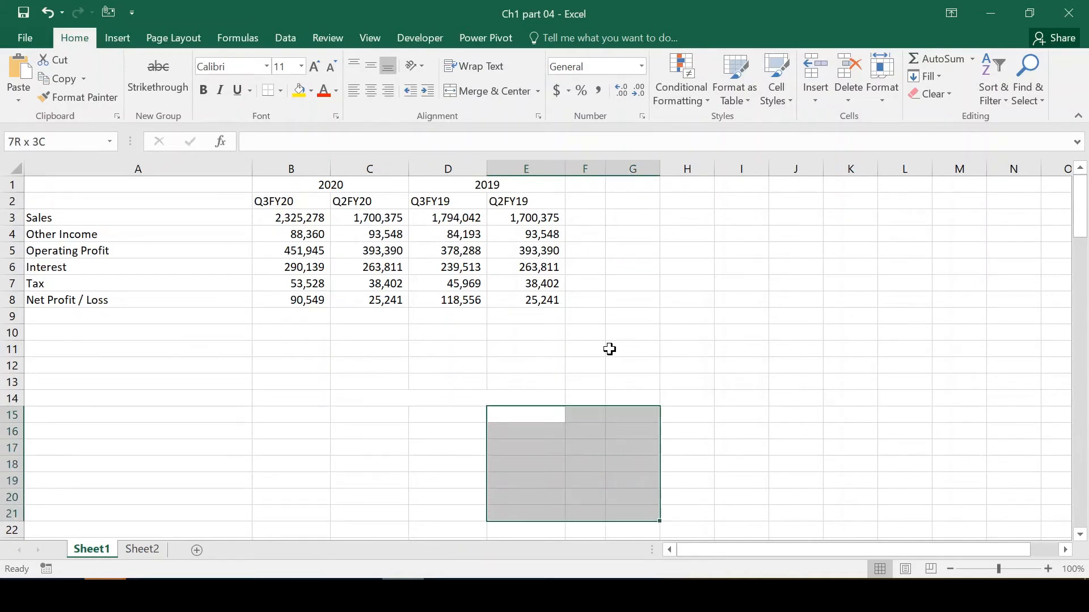
key(shift+Down)
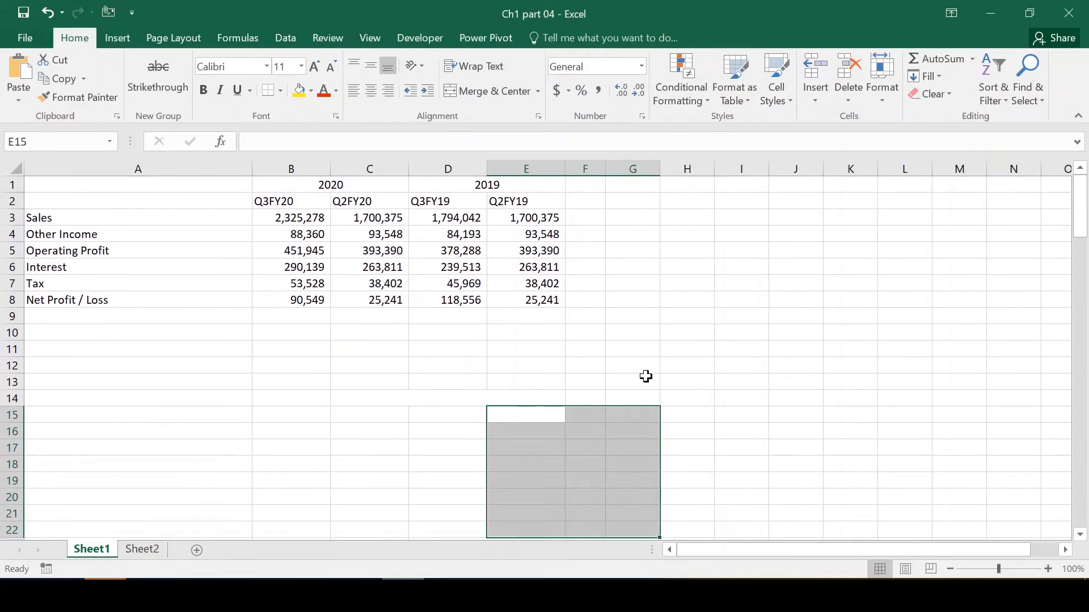
Merge the blank range G7:H15 row by row with Merge Across.
click(618, 282)
key(shift+Down)
key(shift+Down)
key(shift+Down)
key(shift+Down)
key(shift+Down)
key(shift+Down)
key(shift+Right)
key(shift+Down)
key(shift+Down)
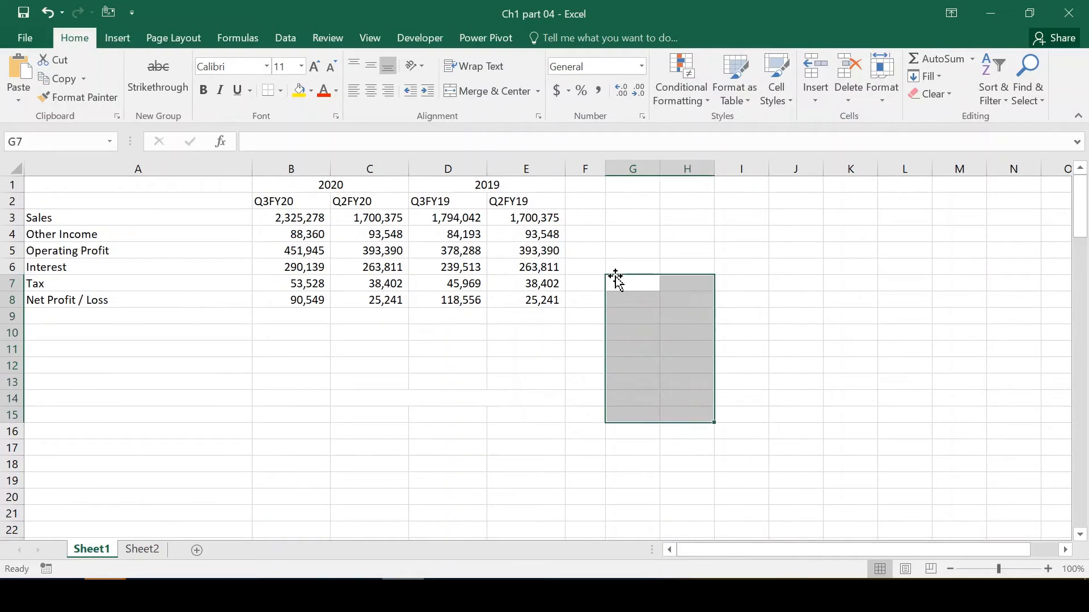
click(536, 92)
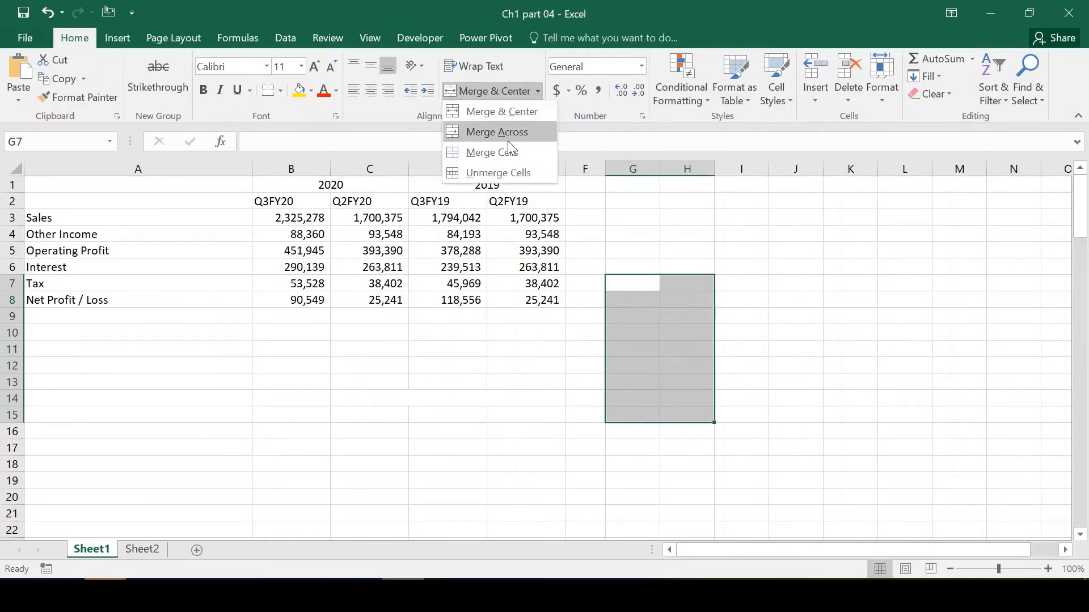
click(508, 141)
Examine how each row of G7:H15 has been merged separately across columns G and H.
click(658, 286)
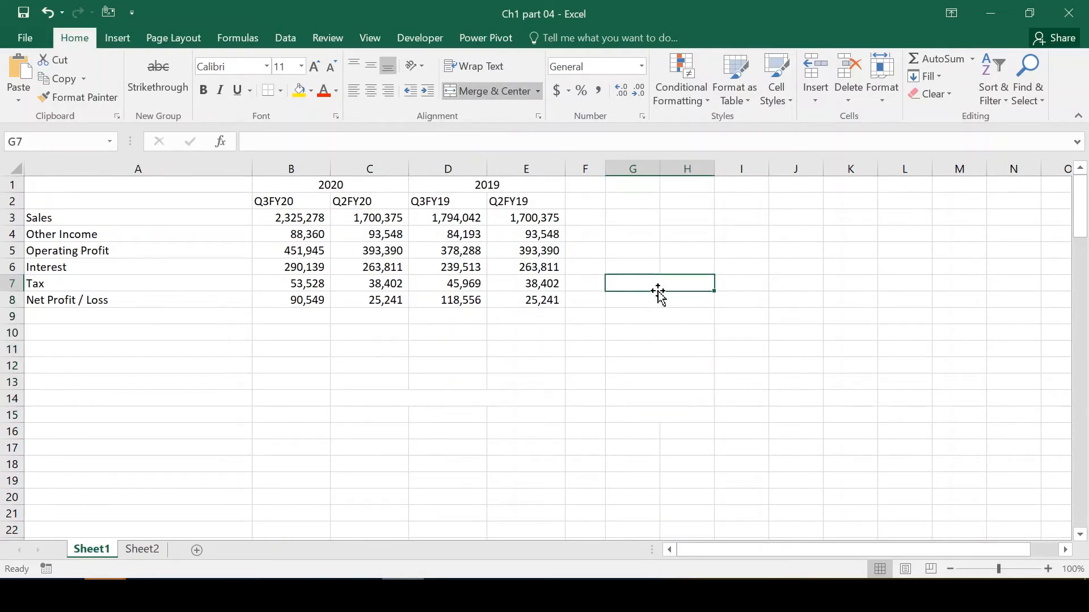
key(Down)
key(Down)
key(Down)
key(Down)
key(Down)
key(Down)
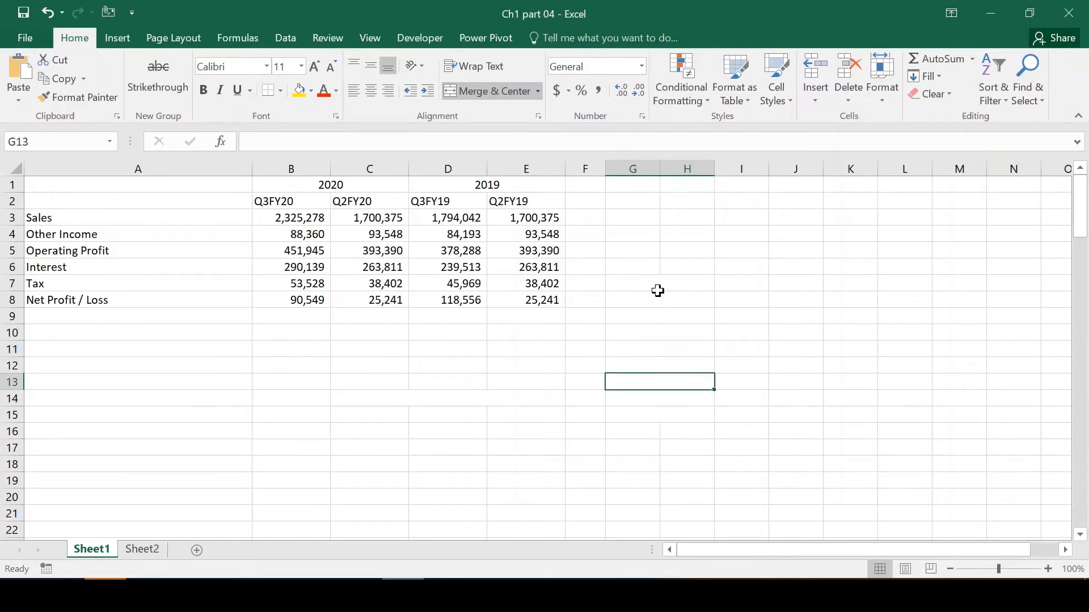
key(Down)
key(Down)
key(Up)
key(Up)
key(Up)
key(Up)
key(Up)
key(Up)
key(Up)
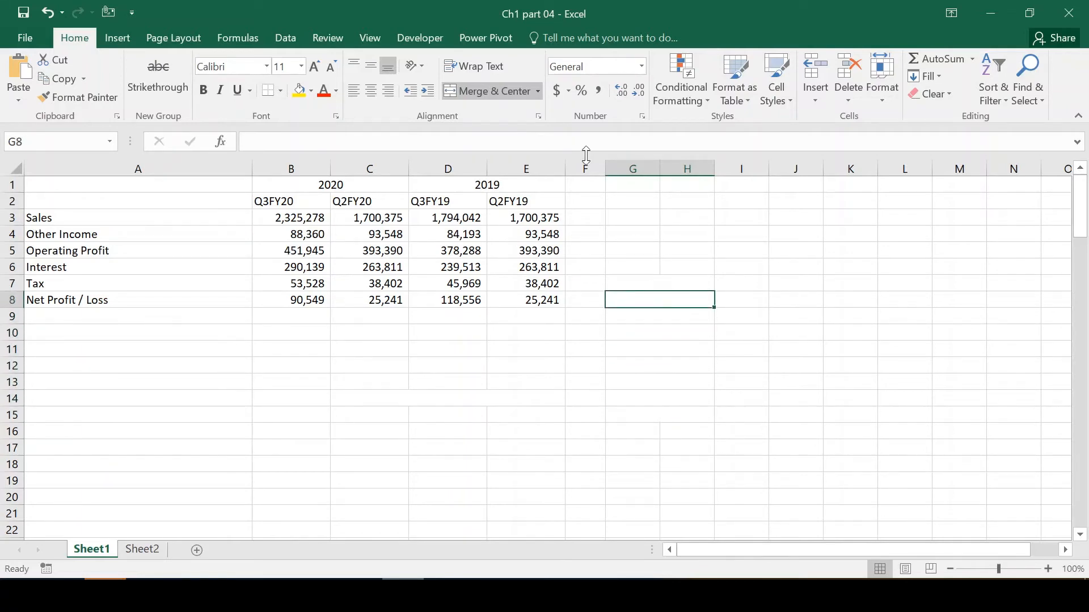
Merge the blank range D10:E13 into a single cell with Merge Cells, without centring.
click(537, 91)
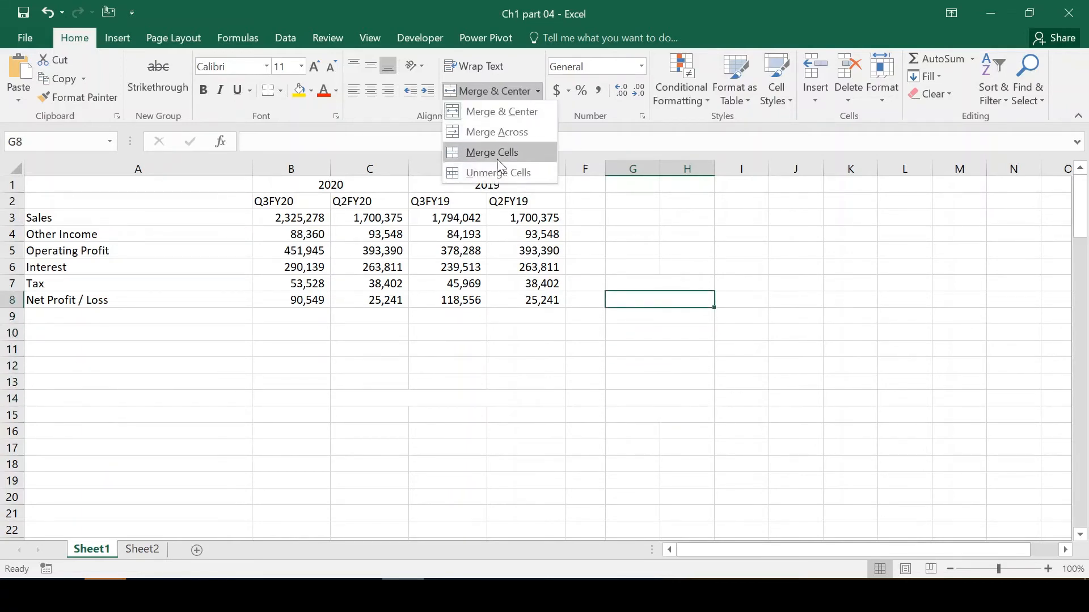
click(522, 332)
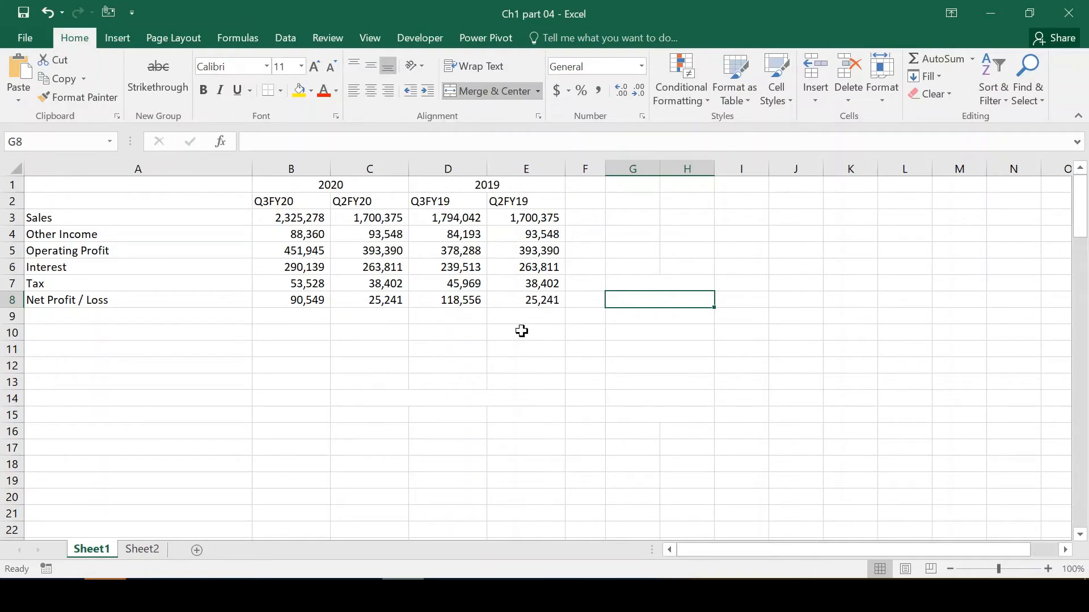
click(469, 337)
key(shift+Down)
key(shift+Down)
key(shift+Down)
key(shift+Right)
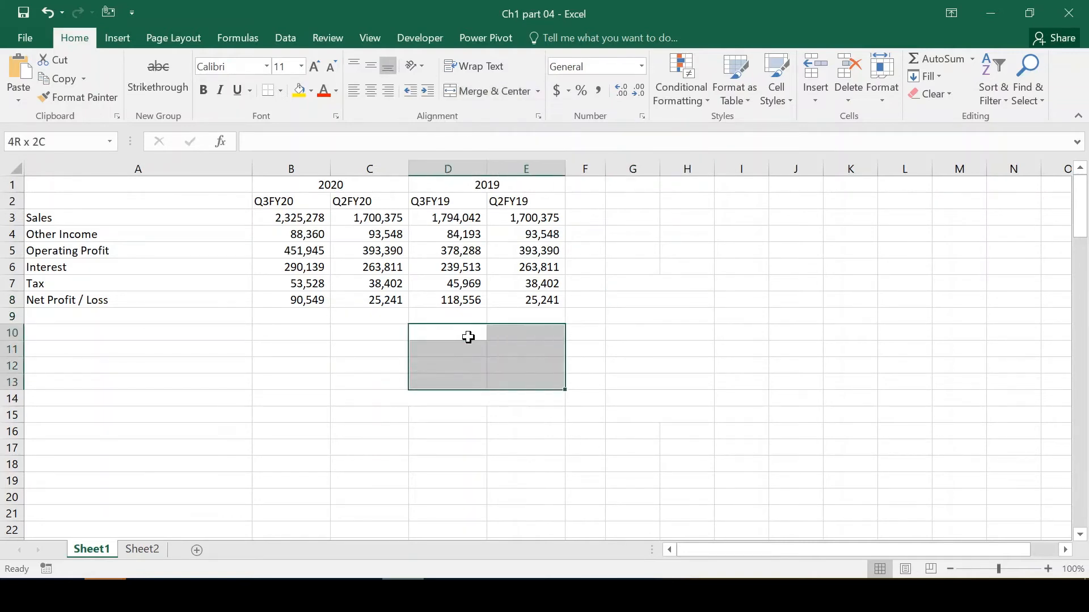
click(536, 91)
click(506, 152)
Try SEDFDF and a short sample name as entries in the merged D10:E13 block, clearing each one.
text(SEDFDF)
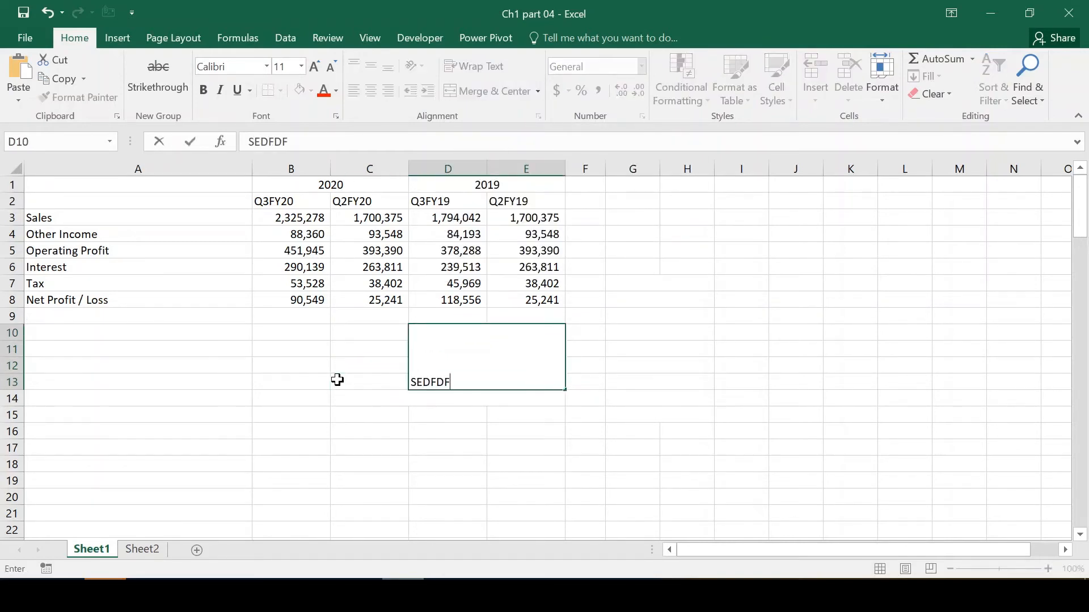
key(ctrl+Return)
key(Delete)
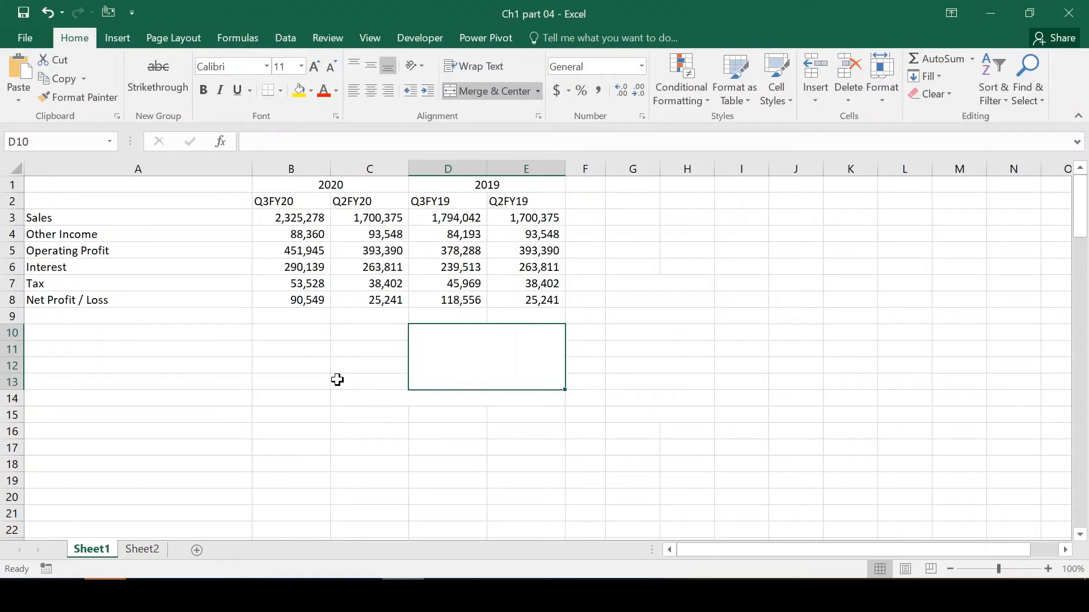
text(Ram)
key(ctrl+Return)
key(Delete)
Unmerge the D10:E13 block below the table.
click(537, 91)
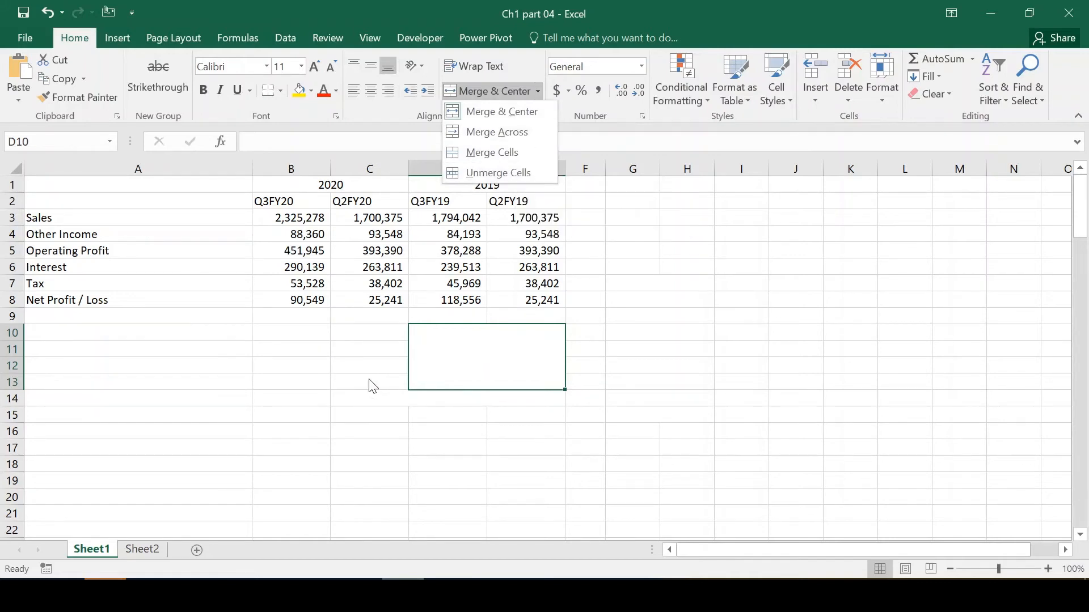
click(430, 359)
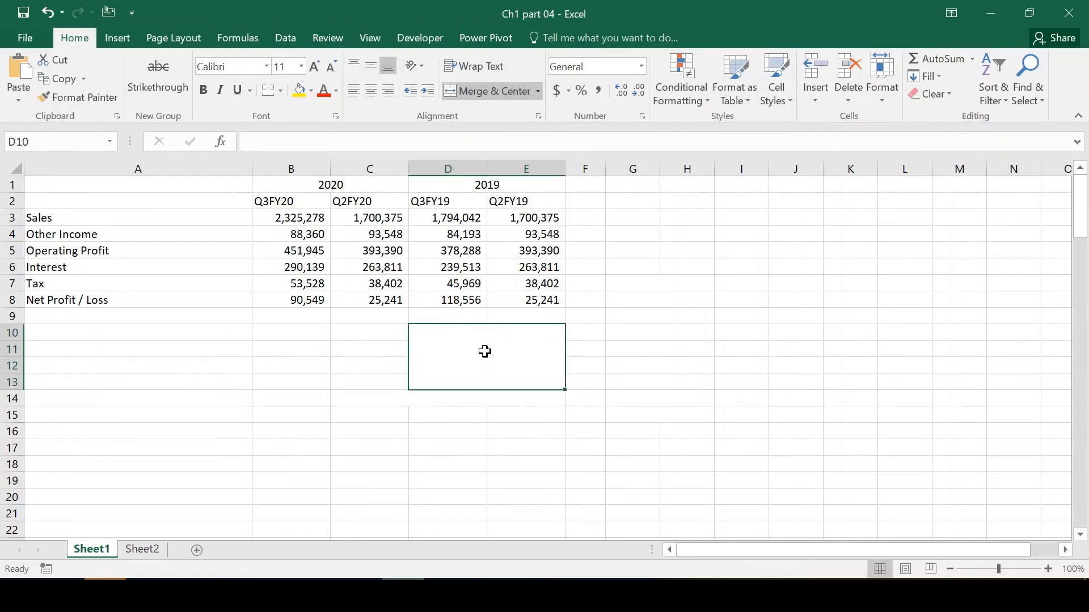
click(538, 91)
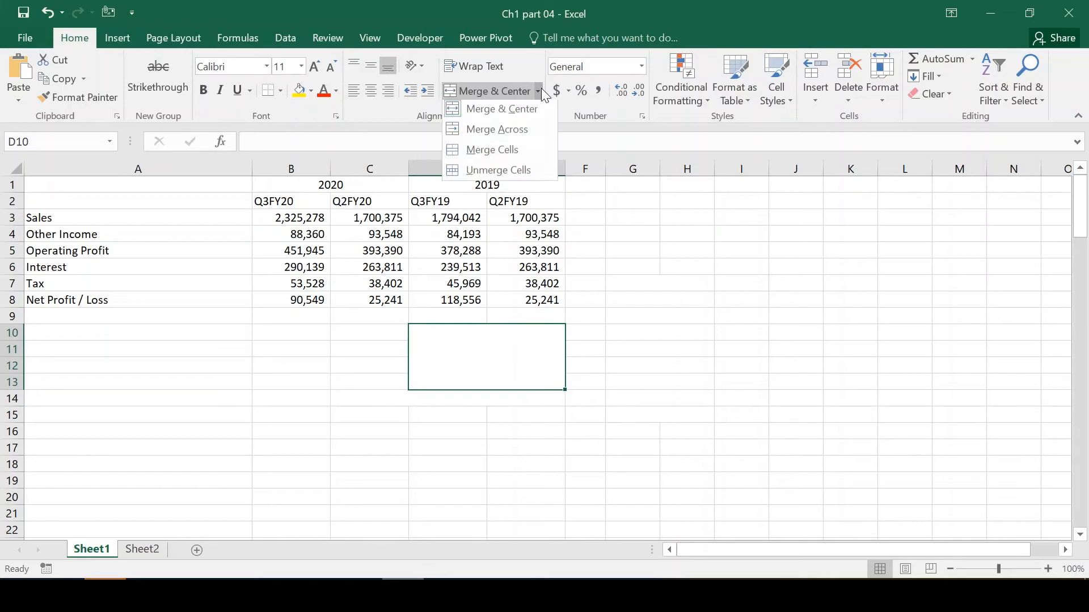
click(519, 171)
Unmerge the row-by-row merged cells in columns G and H over the range G7:H16.
click(642, 413)
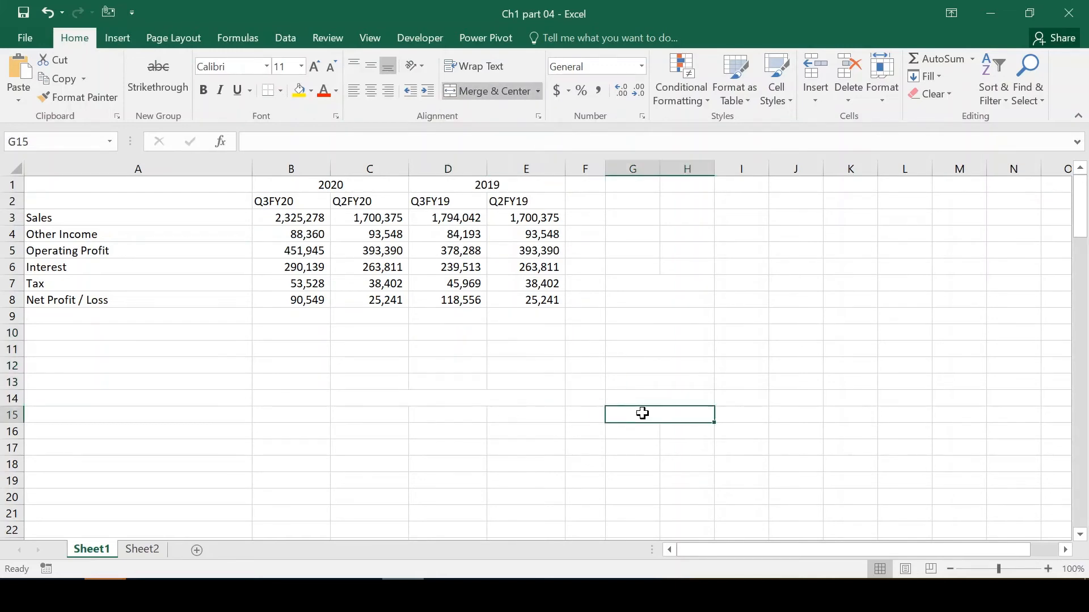
key(Up)
key(Up)
key(Up)
key(Up)
key(Up)
key(Up)
key(Up)
key(Up)
key(shift+Down)
key(shift+Down)
key(shift+Down)
key(shift+Down)
key(shift+Down)
key(shift+Down)
key(shift+Down)
key(shift+Down)
key(shift+Down)
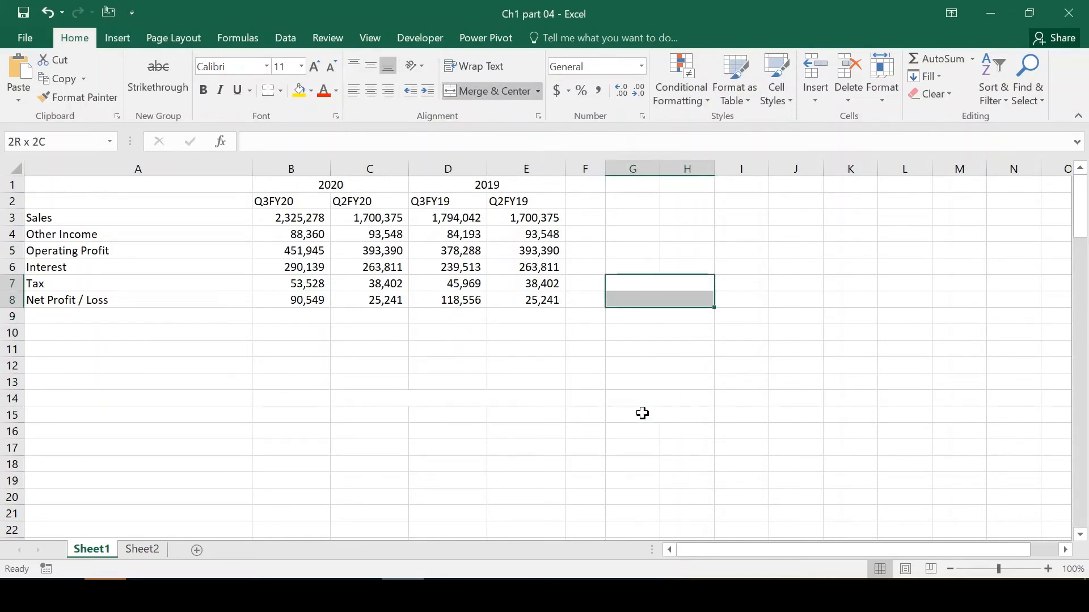
click(535, 94)
click(503, 173)
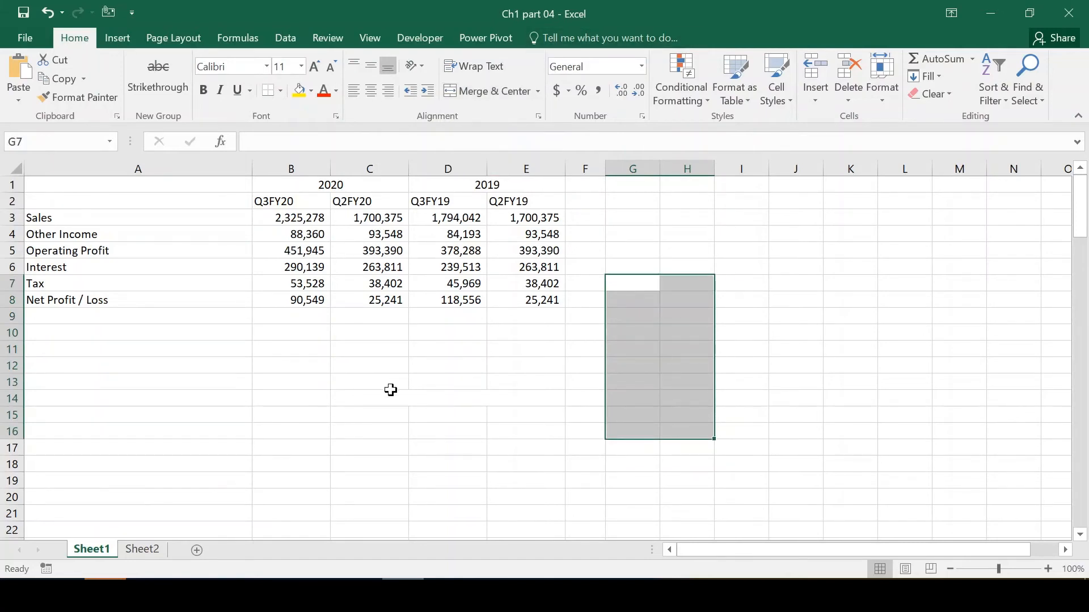
Switch to Sheet2 and select the Konkan entry in the list of Maharashtra divisions.
click(389, 390)
key(ctrl+Up)
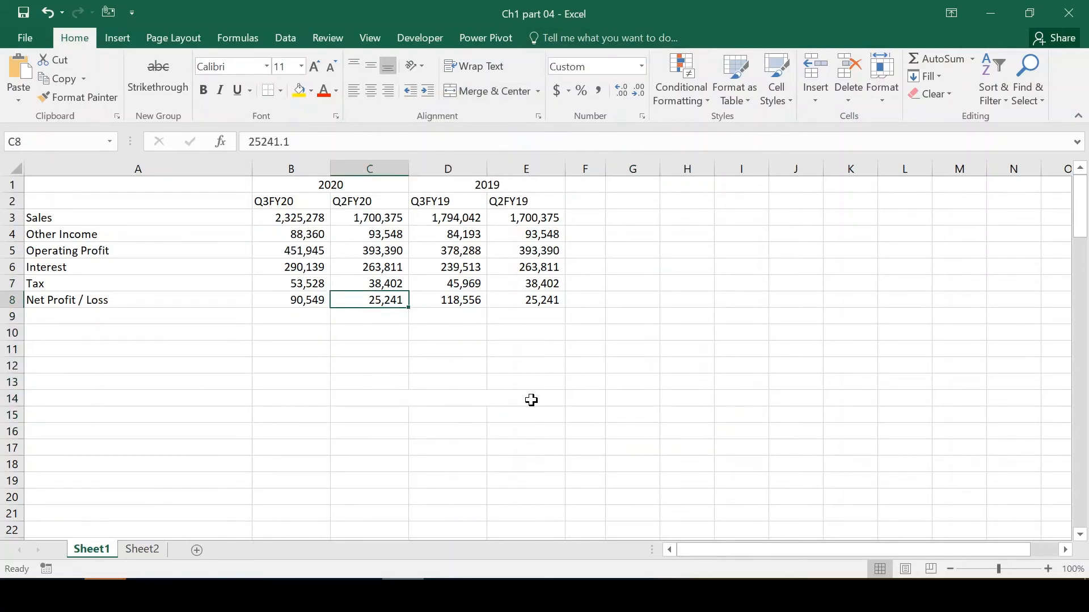
key(ctrl+Page_Down)
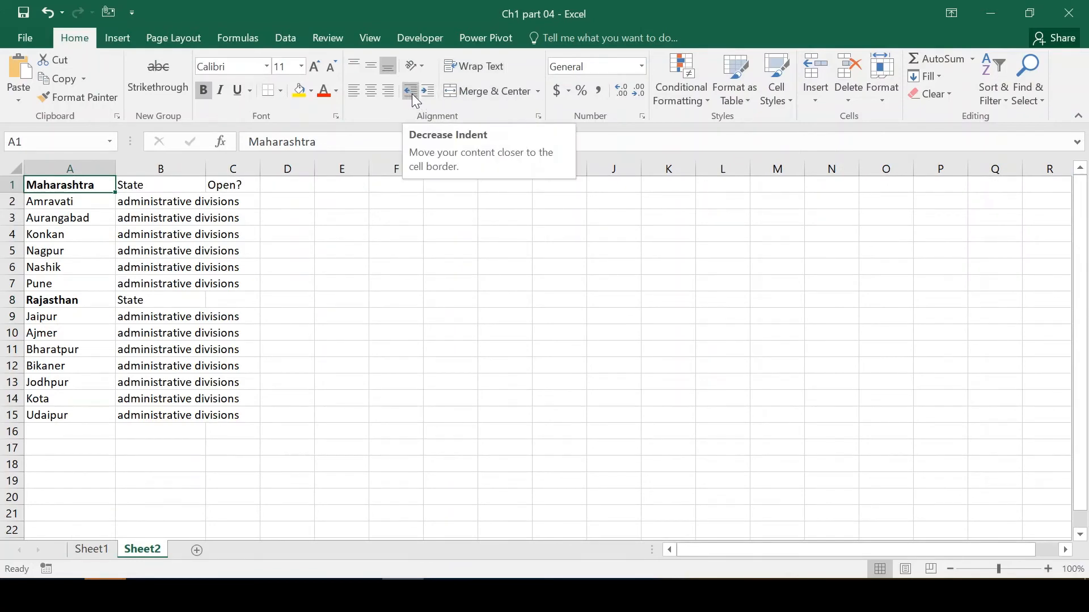
click(67, 228)
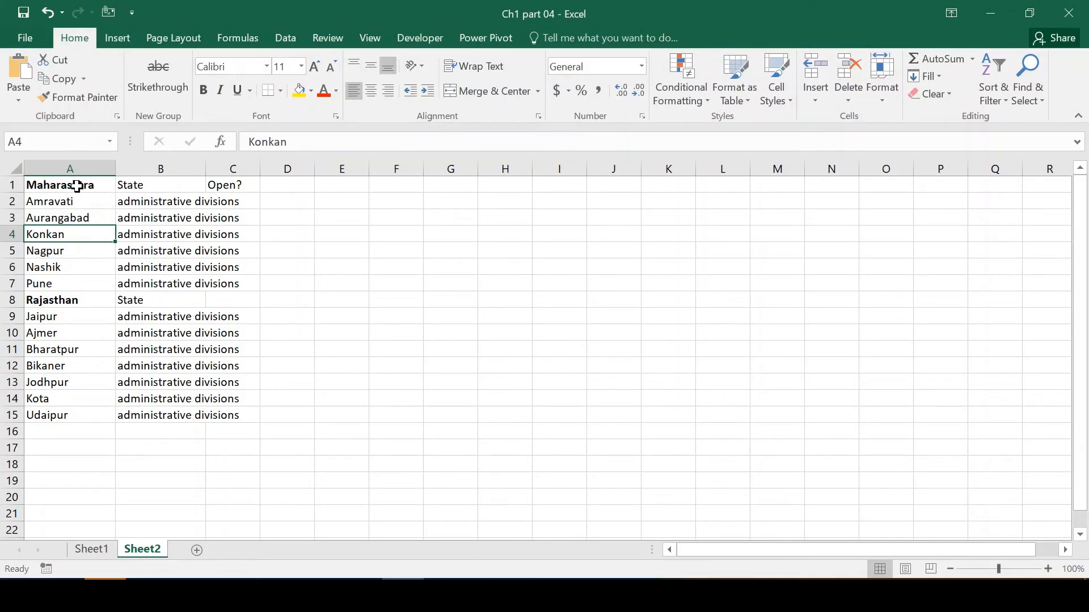
click(77, 186)
key(Down)
key(shift+Down)
key(shift+Down)
key(shift+Down)
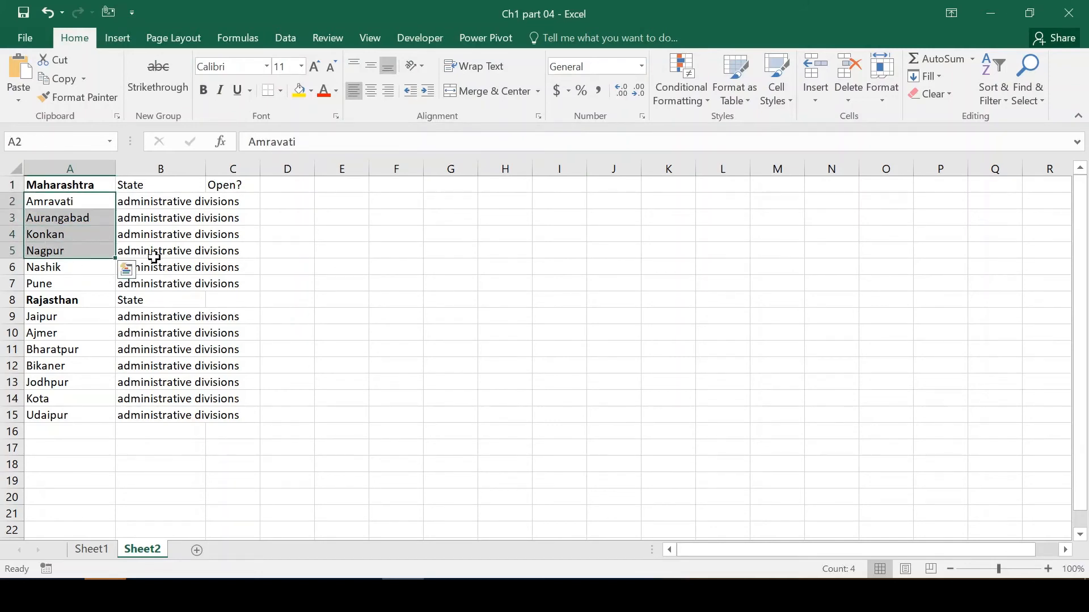
Increase the indent of the Maharashtra divisions, Amravati to Pune (A2:A7), by one level.
click(81, 299)
key(Up)
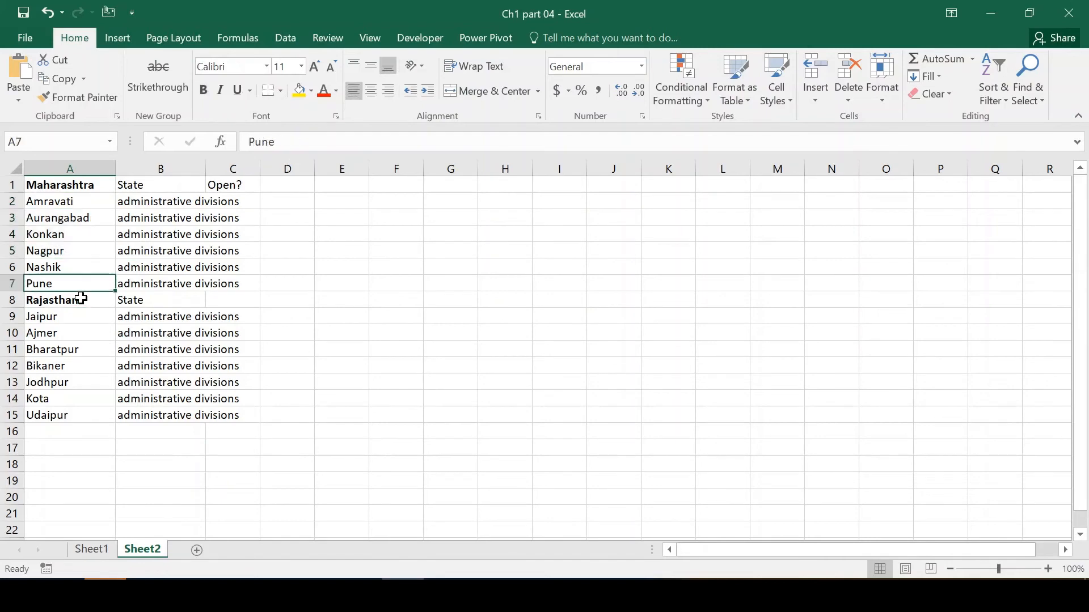
key(Up)
key(Up)
key(Up)
key(Up)
key(Up)
key(shift+Down)
key(shift+Down)
key(shift+Down)
key(shift+Down)
key(shift+Down)
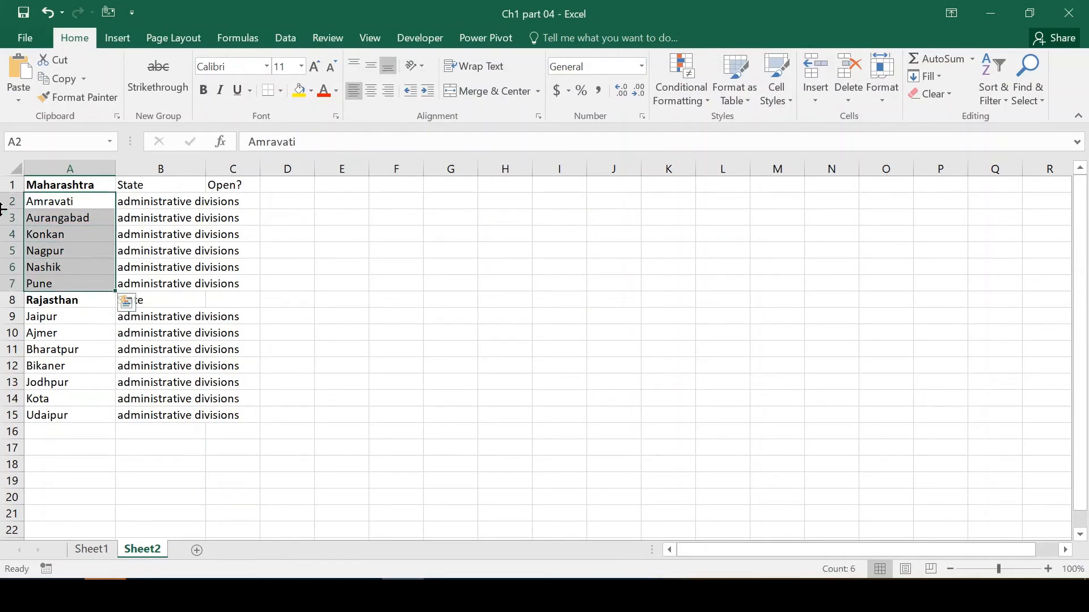
click(429, 91)
Increase the indent of the Rajasthan divisions, Jaipur to Udaipur (A9:A15), by one level.
key(Down)
key(Down)
key(Down)
key(Down)
key(Down)
key(Down)
key(Down)
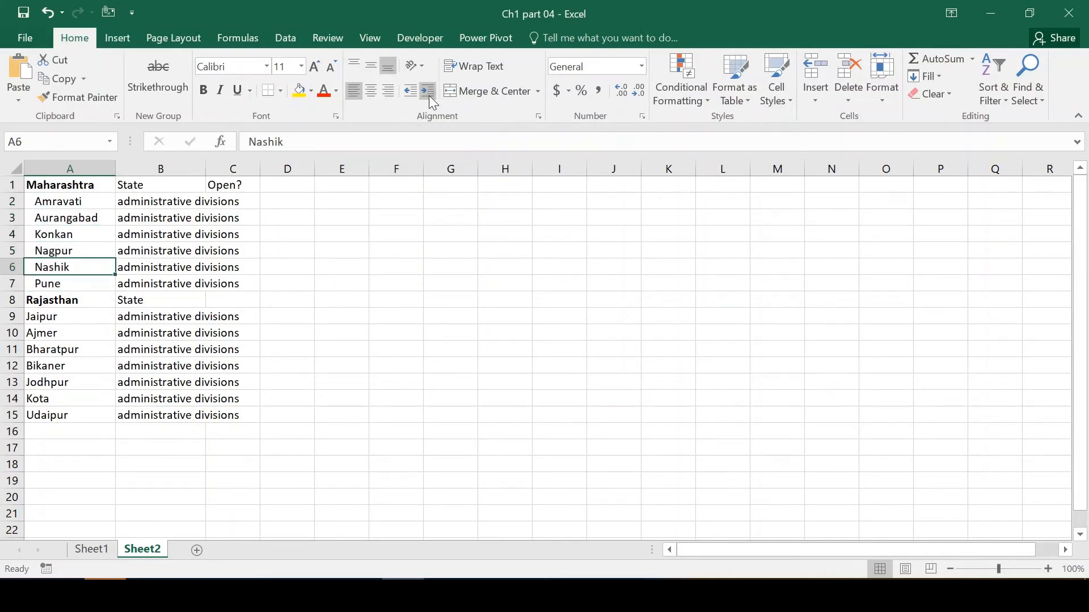
key(ctrl+shift+Down)
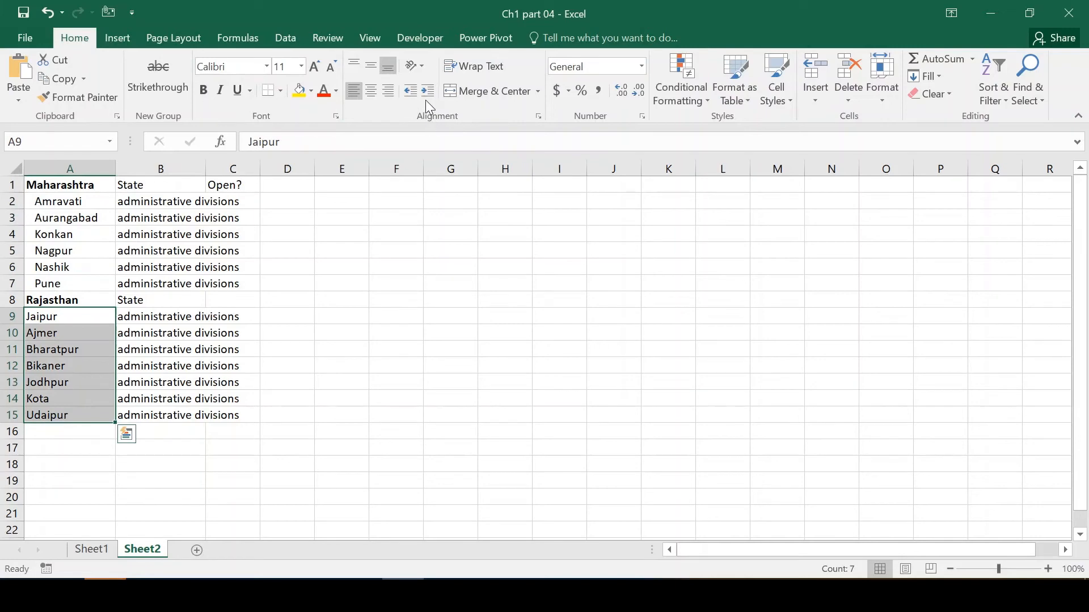
click(425, 96)
click(113, 376)
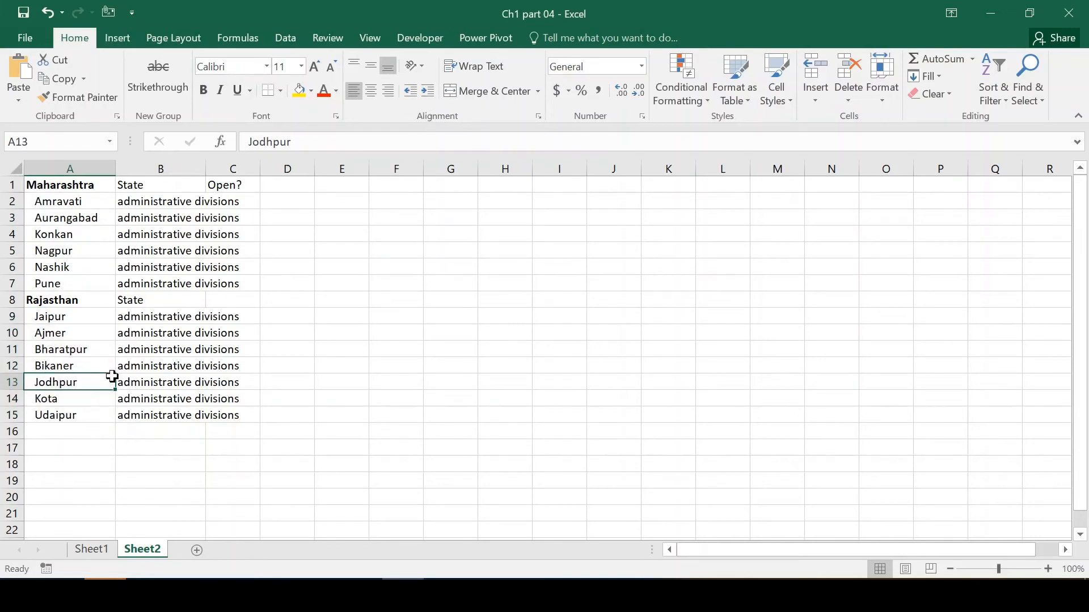
Increase the indent of the Maharashtra divisions in A2:A7 by four more levels.
key(ctrl+Home)
key(Down)
key(shift+Down)
key(shift+Down)
key(shift+Down)
key(shift+Down)
key(shift+Down)
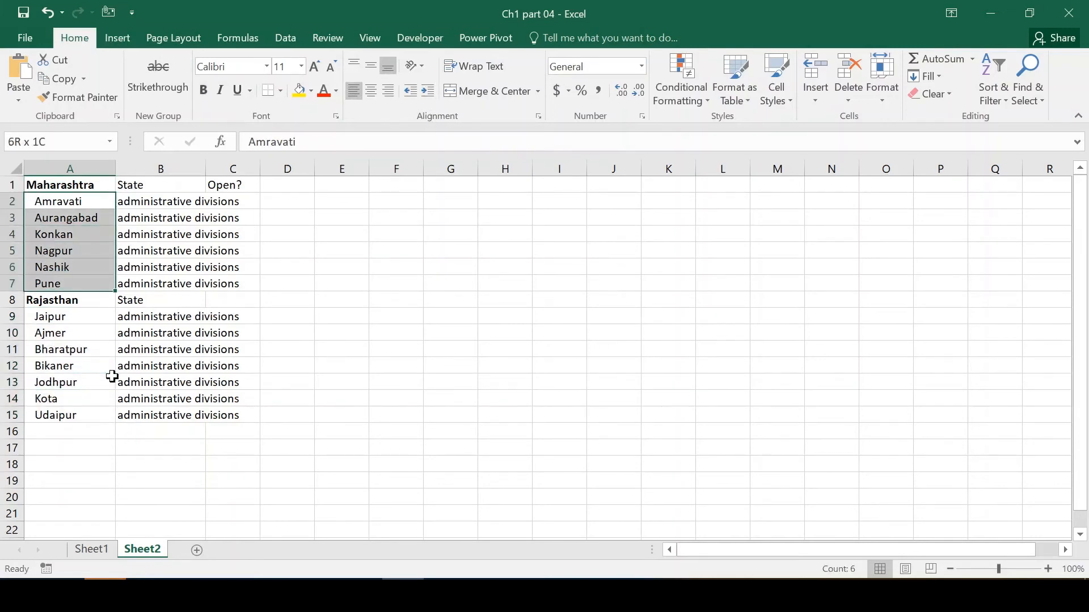
click(427, 91)
click(426, 90)
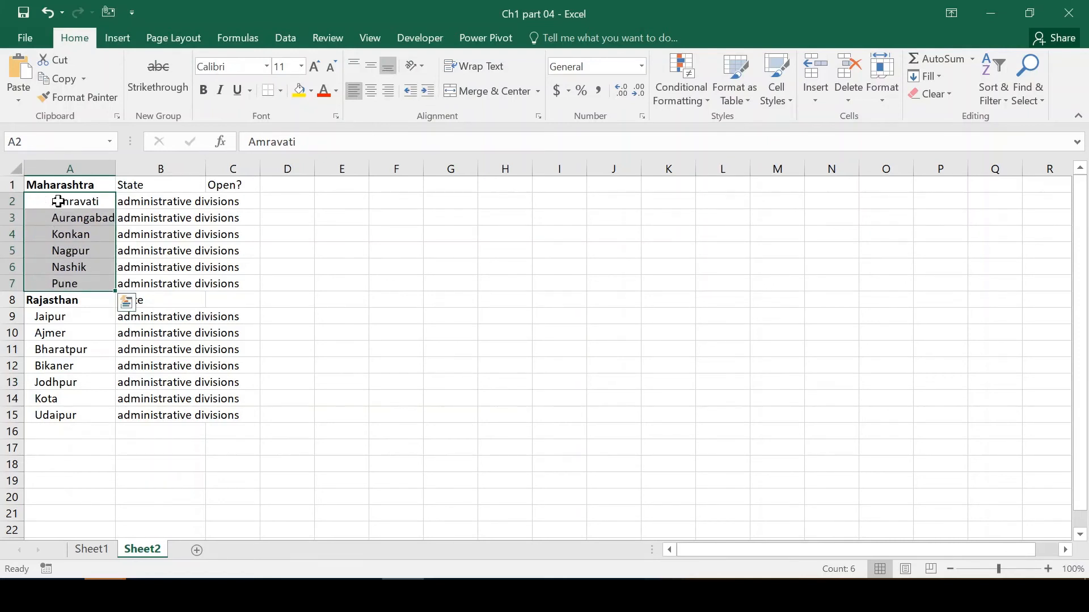
click(424, 90)
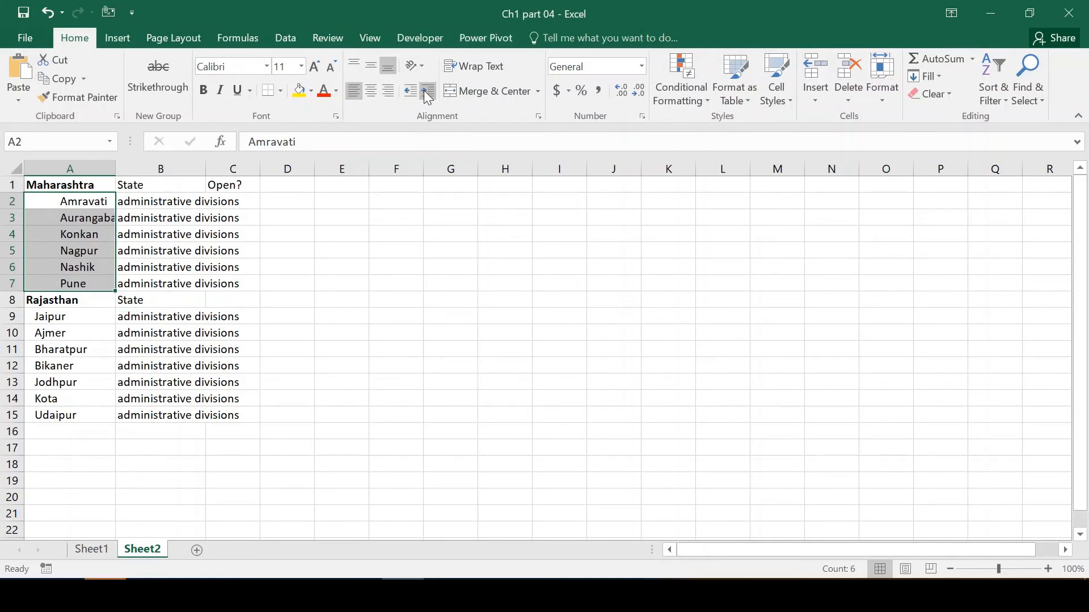
click(423, 90)
Decrease the indent of the Maharashtra divisions in A2:A7 by four levels.
click(412, 91)
click(412, 91)
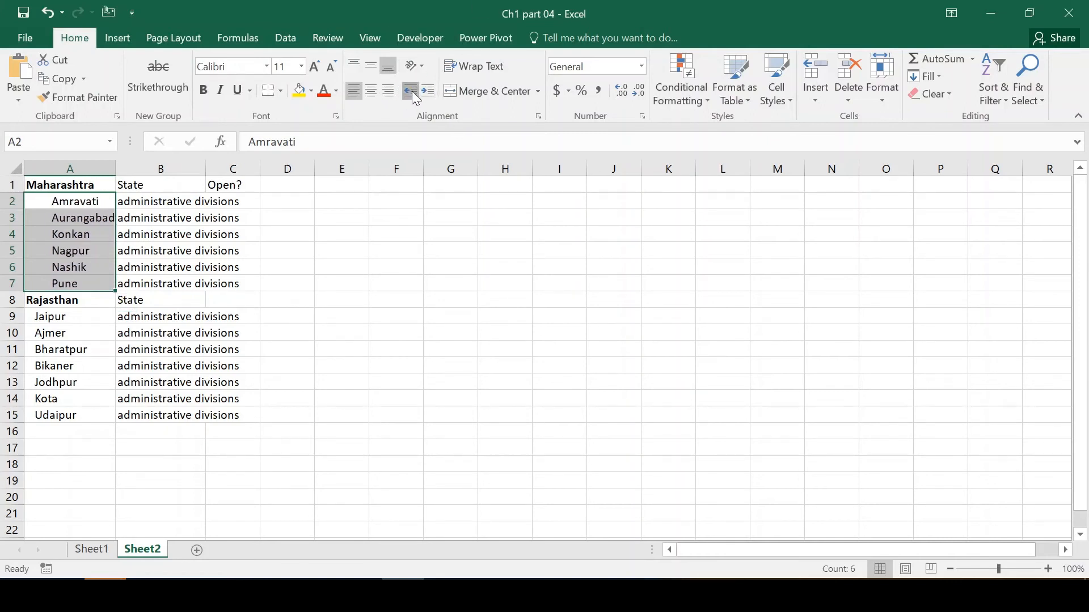
click(411, 91)
click(412, 90)
click(153, 230)
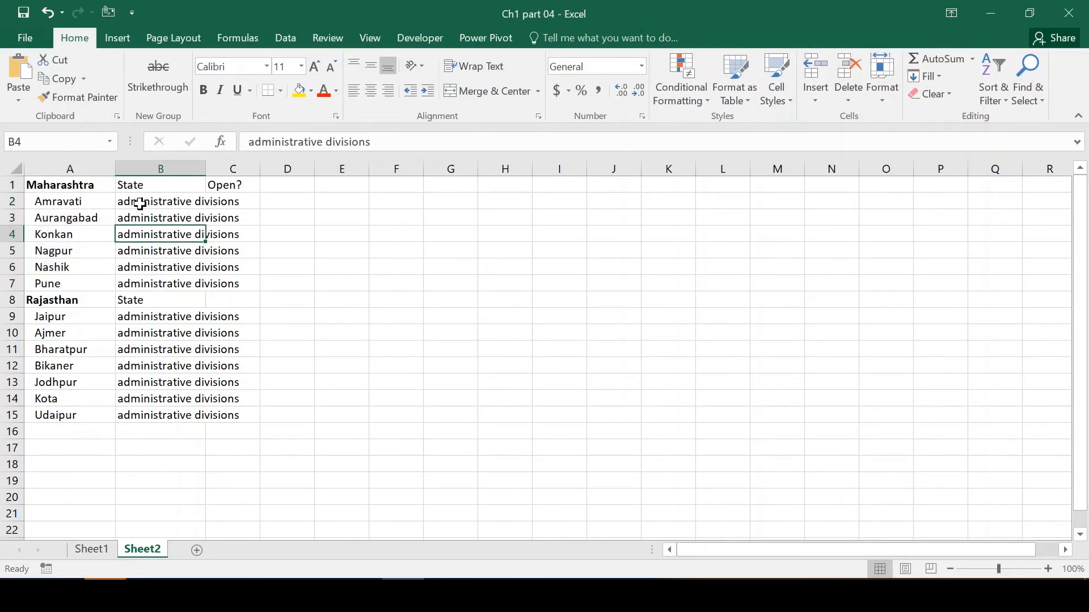
Examine how the long entries in column B fit their cells beside the Open? column.
click(145, 204)
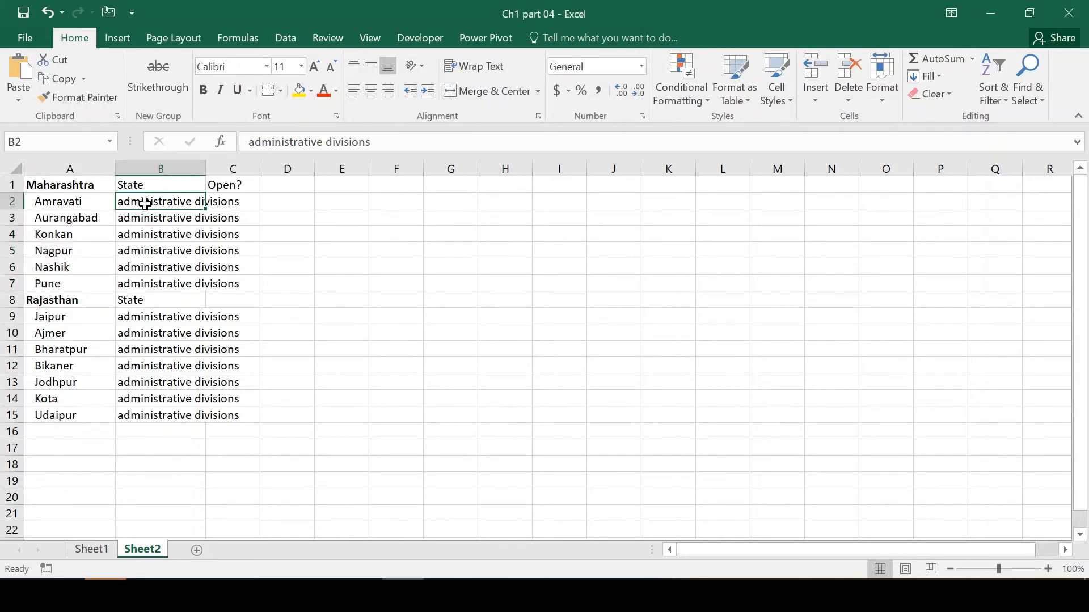
key(Down)
key(Down)
key(Down)
key(Up)
key(Up)
key(Up)
key(Right)
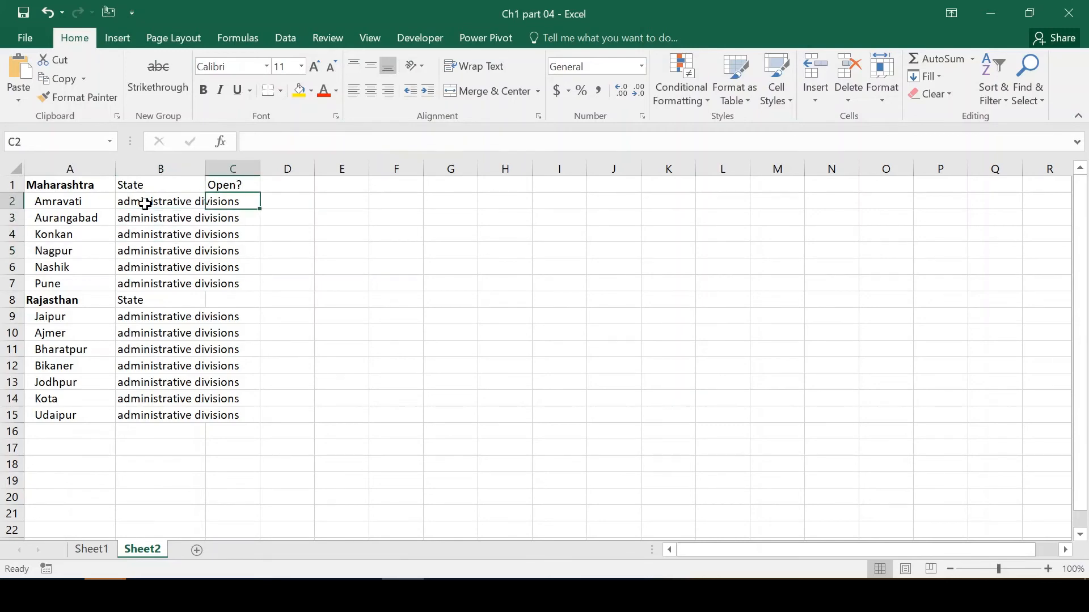
AutoFit column B to its text, and narrow it again to less than the text's width.
double_click(208, 170)
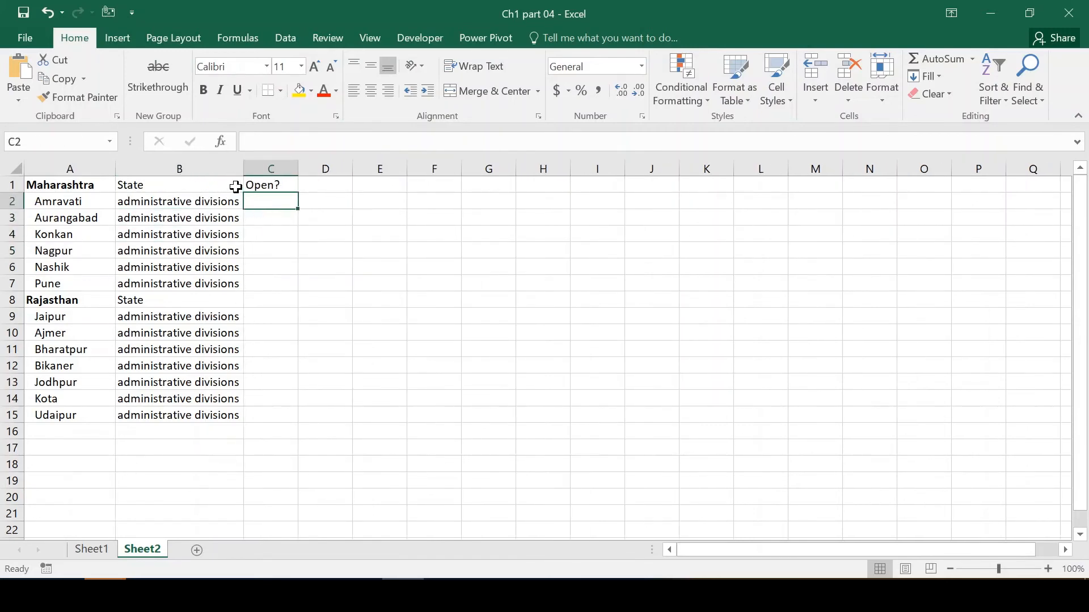
drag(239, 168, 197, 172)
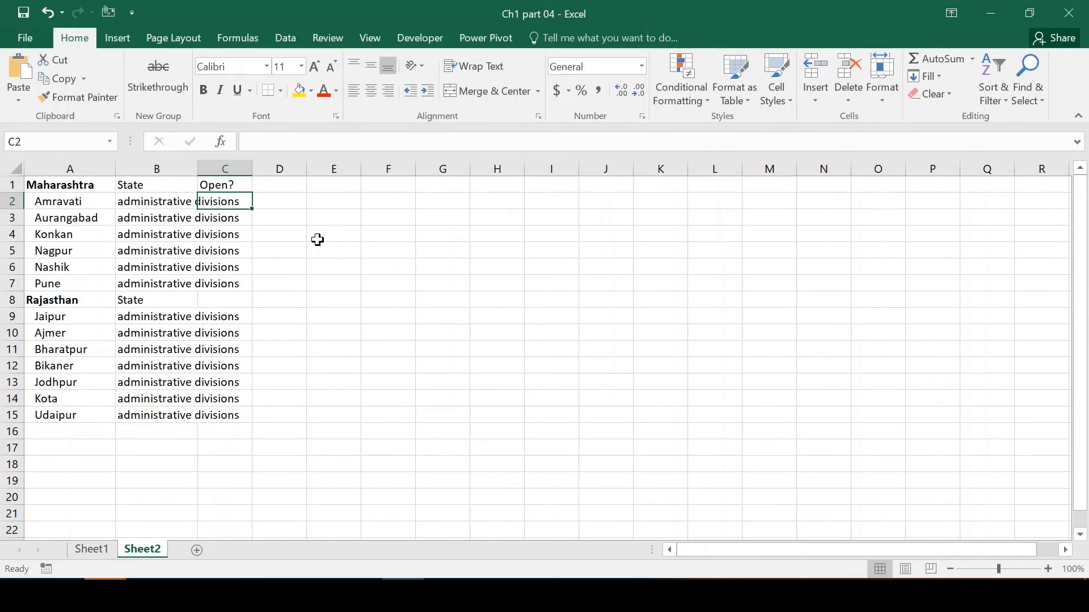
Enter Y in the Open? column for Amravati, Aurangabad and Konkan (C2:C4).
key(Down)
key(Up)
key(Up)
key(Down)
text(Y)
key(Return)
text(Y)
key(Return)
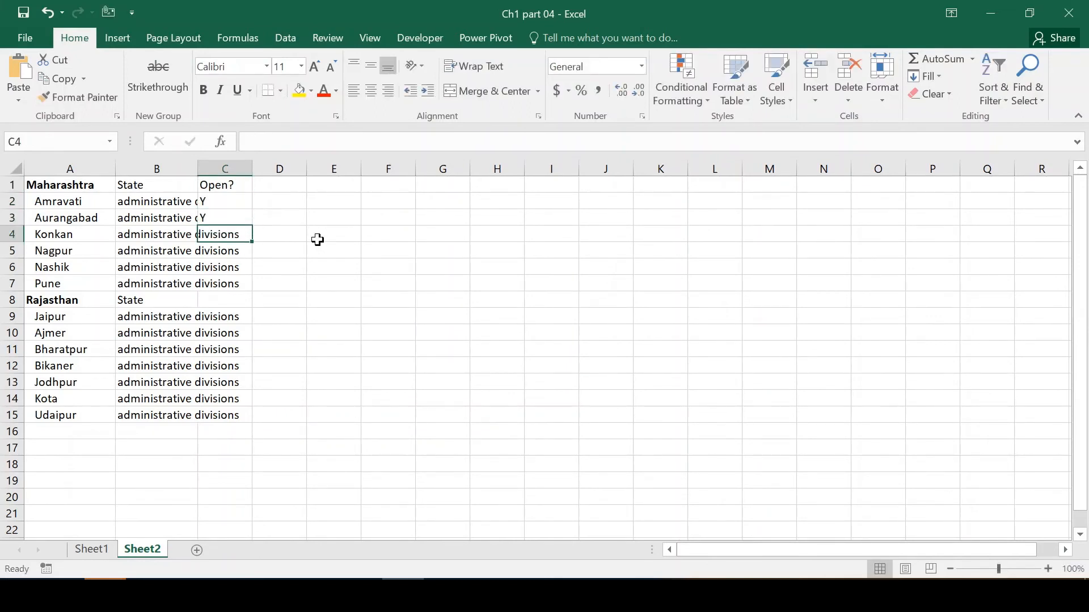
text(Y)
key(Return)
key(Down)
key(Down)
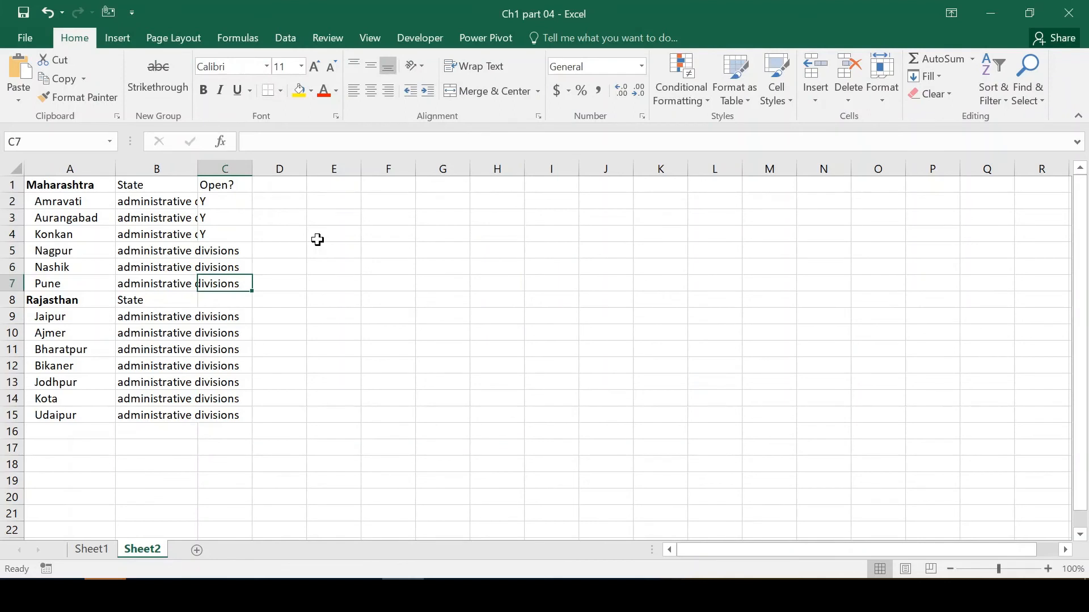
Apply Wrap Text to the administrative divisions entries in B2:B5.
click(164, 205)
key(shift+Down)
key(shift+Down)
key(shift+Down)
key(shift+Up)
key(shift+Down)
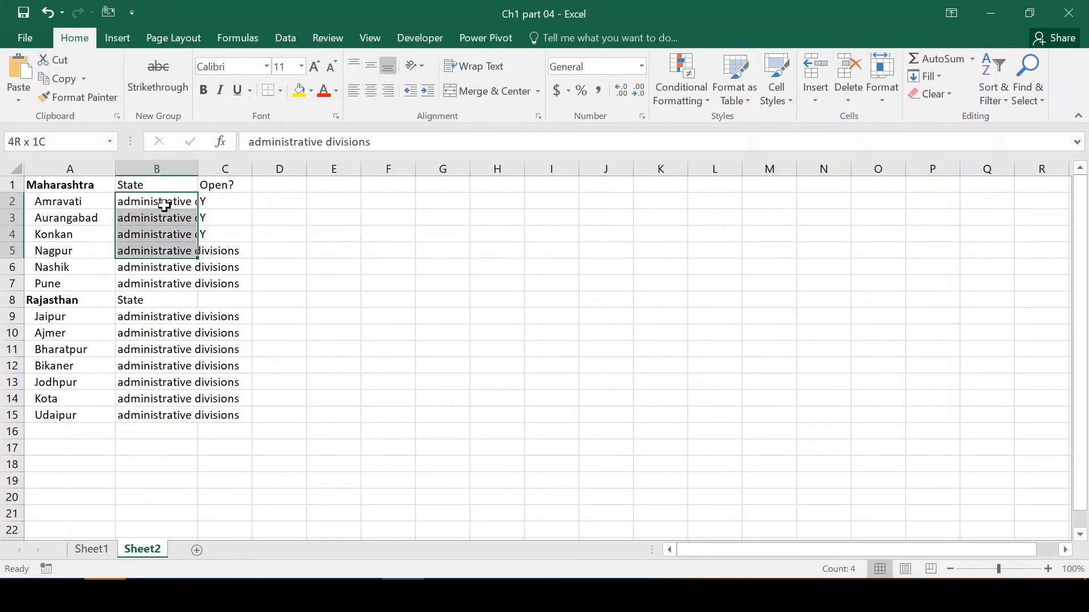
click(474, 66)
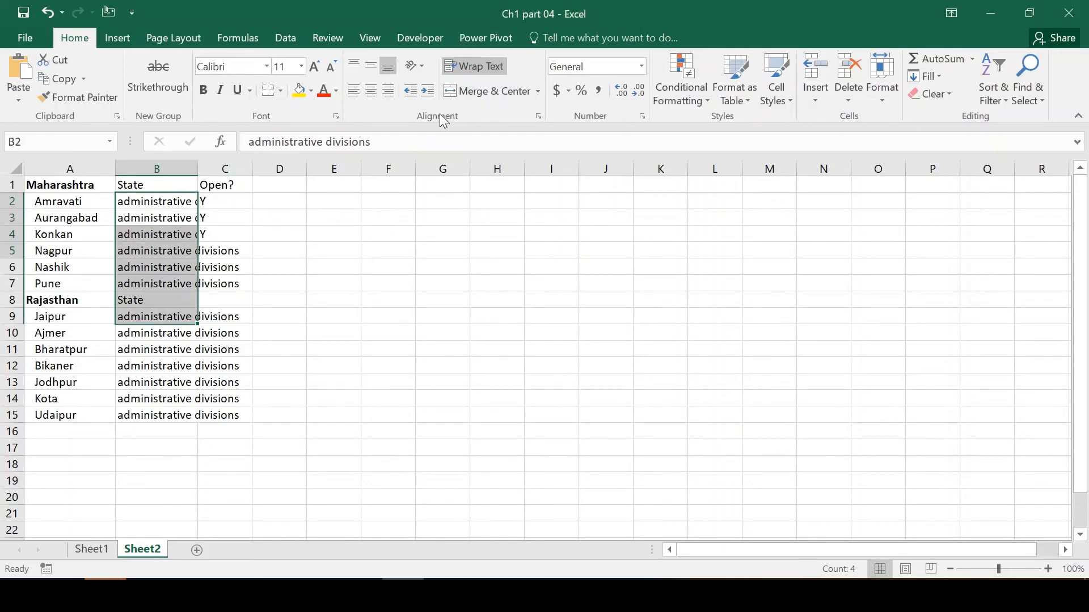
click(161, 203)
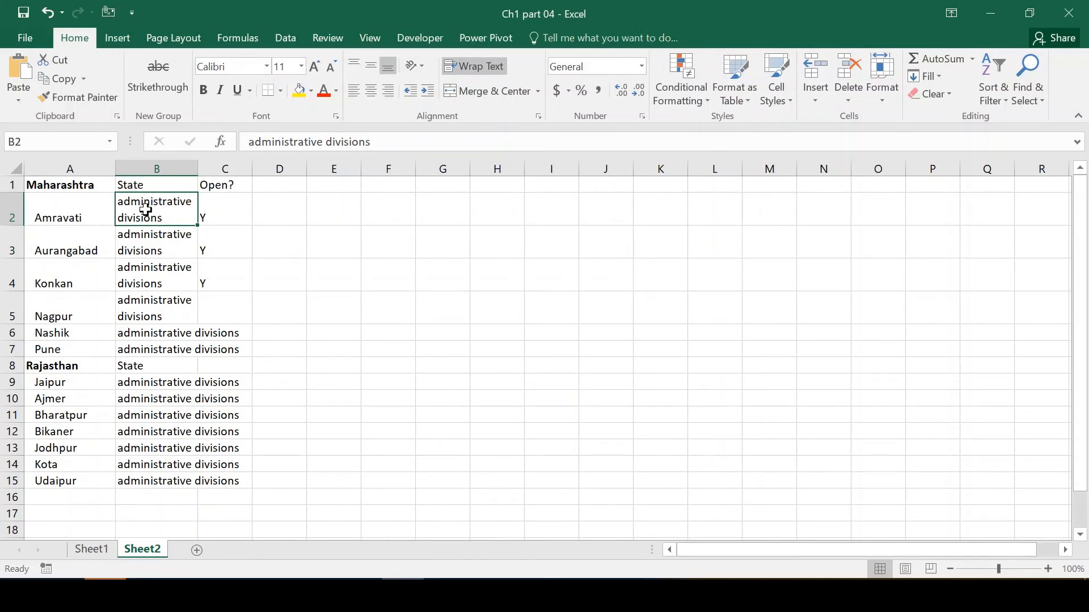
Narrow column B slightly.
key(Down)
key(Down)
key(Down)
key(Down)
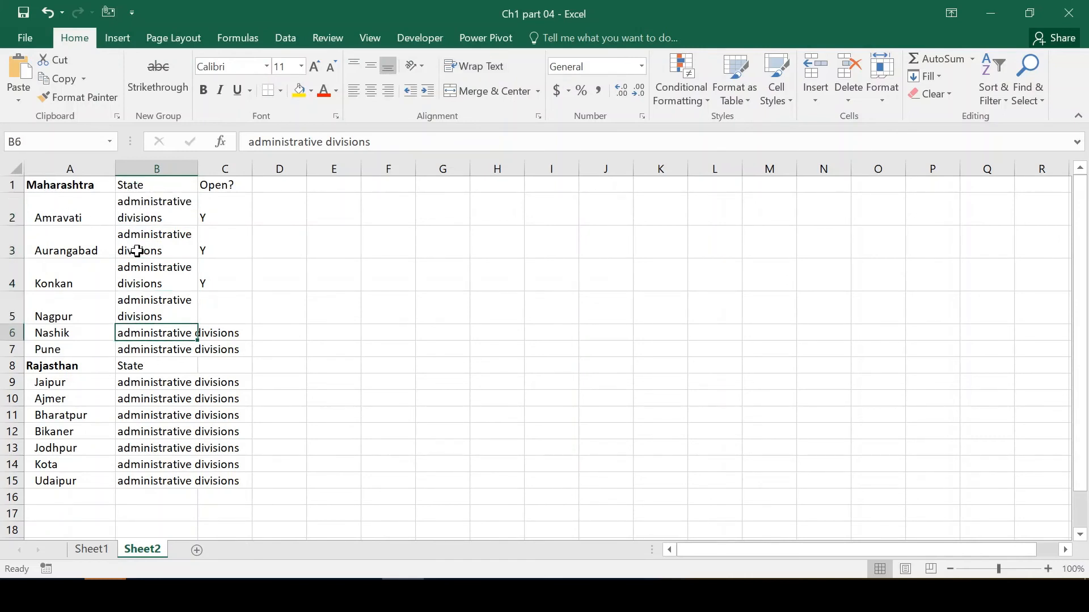
key(Down)
mouse_move(198, 167)
mouse_down()
mouse_move(300, 167)
mouse_move(195, 178)
mouse_up()
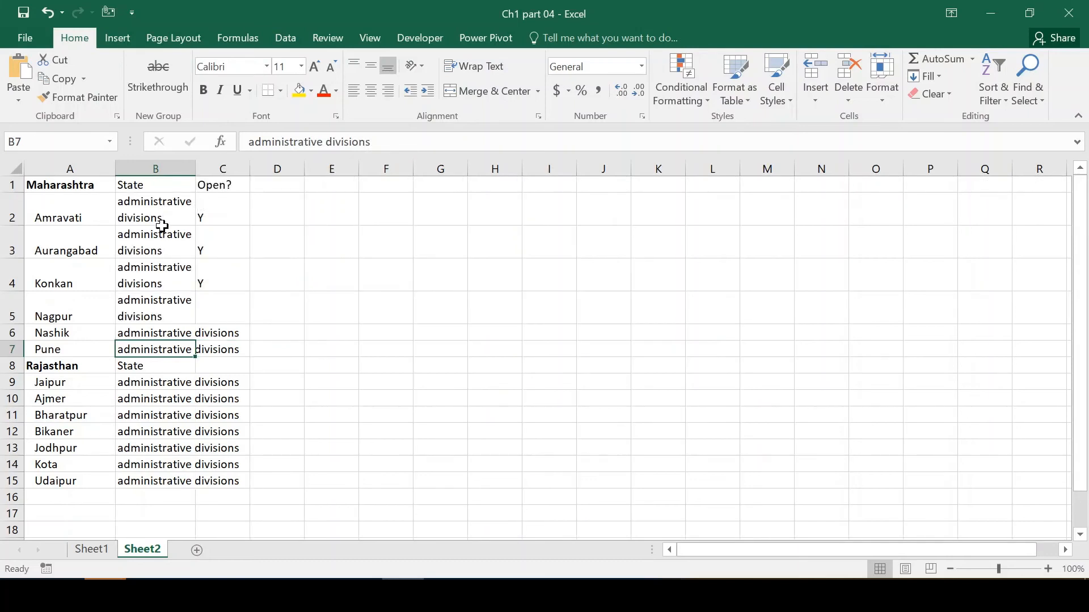
Compare the wrapped entries in B2:B5 with the unwrapped ones below them, and look briefly at Sheet1.
click(158, 333)
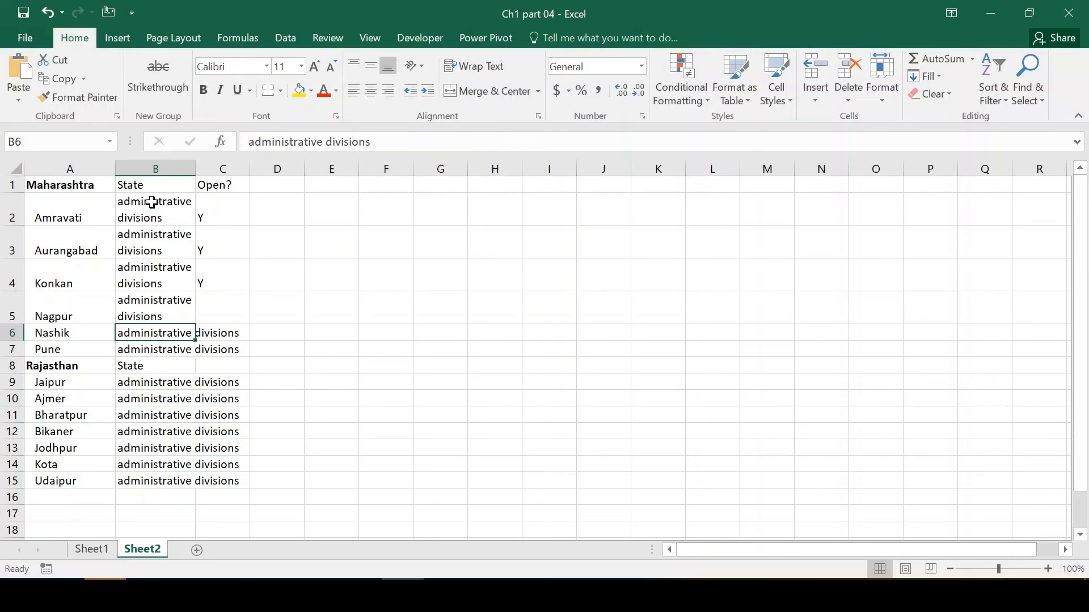
drag(152, 203, 159, 307)
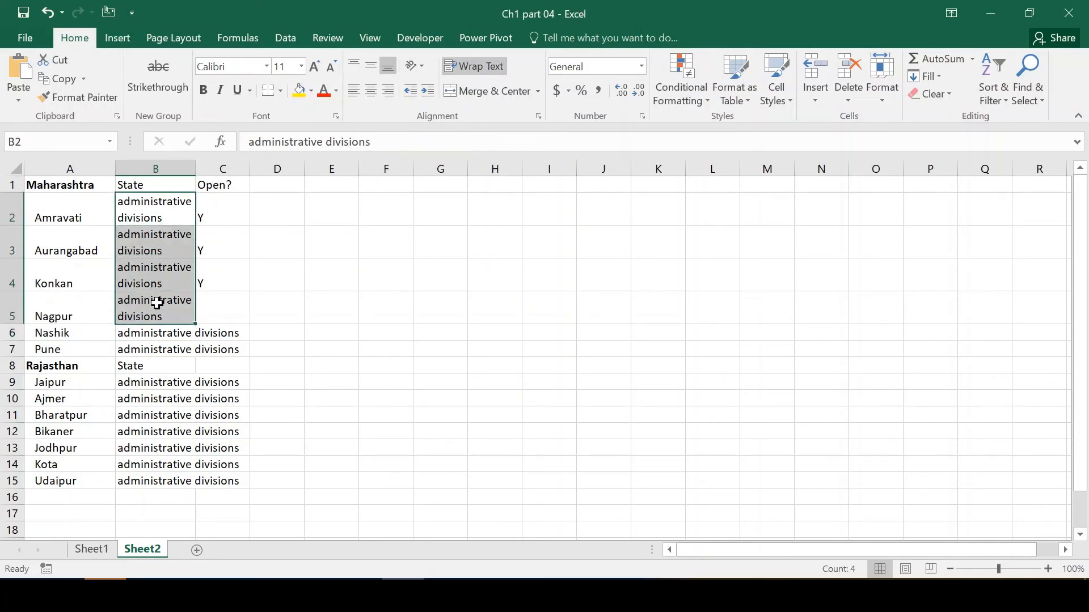
click(146, 339)
click(151, 351)
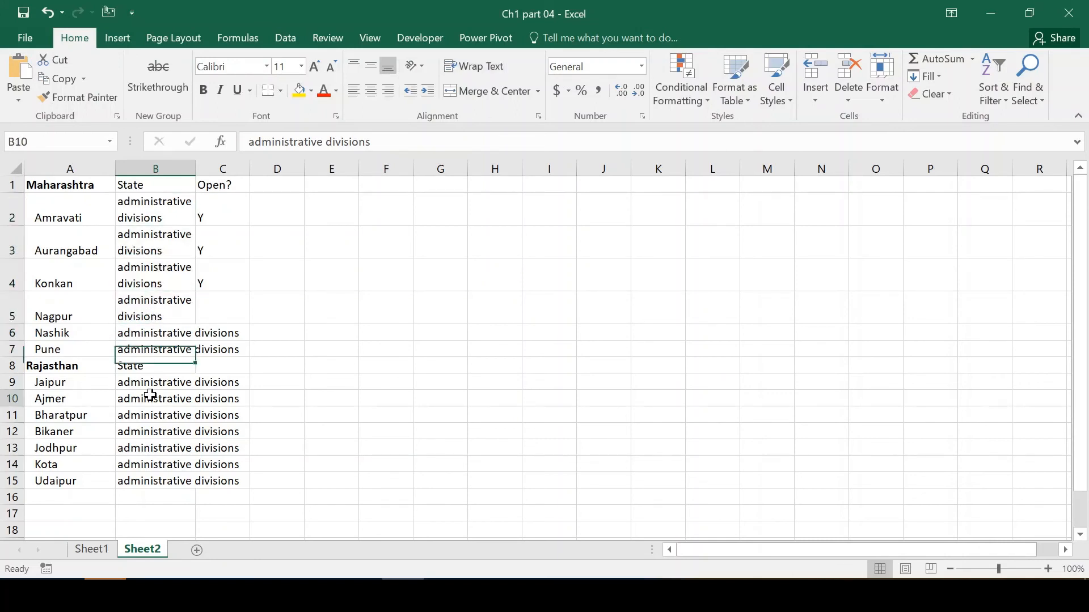
click(153, 398)
click(164, 426)
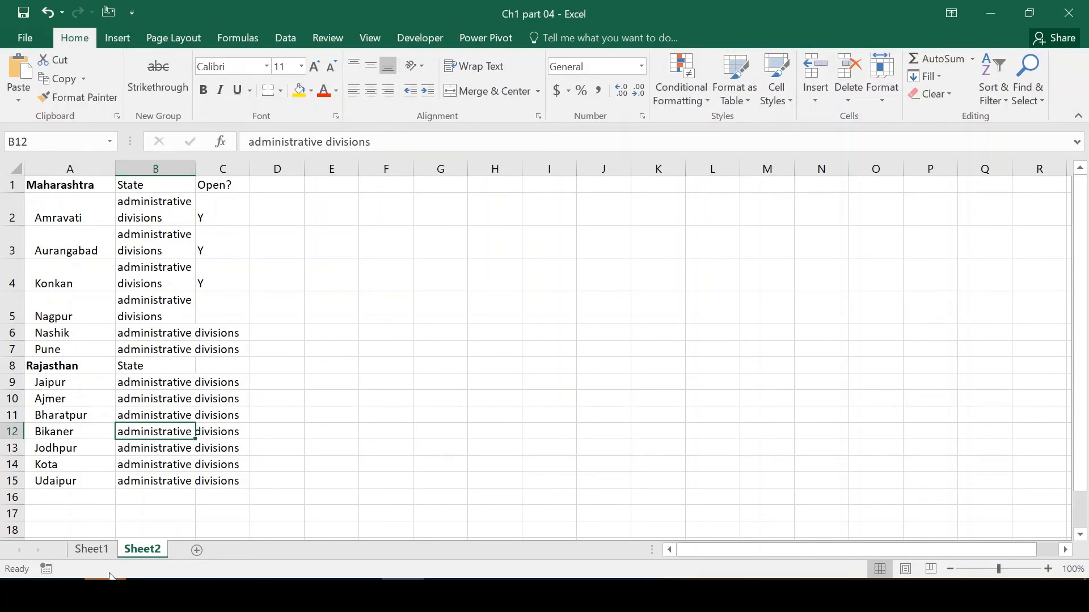
click(103, 549)
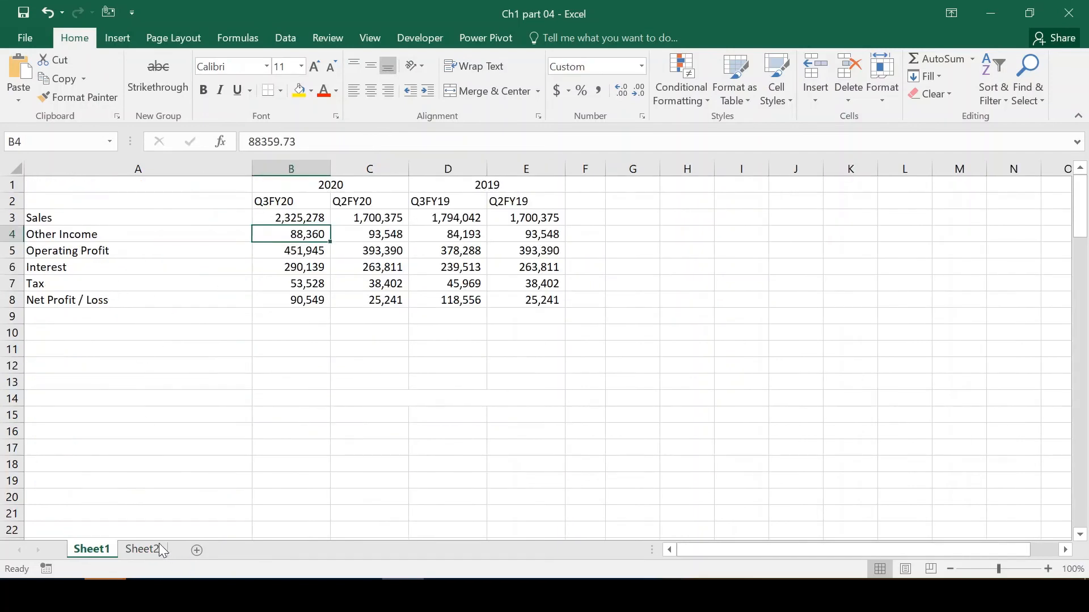
click(143, 549)
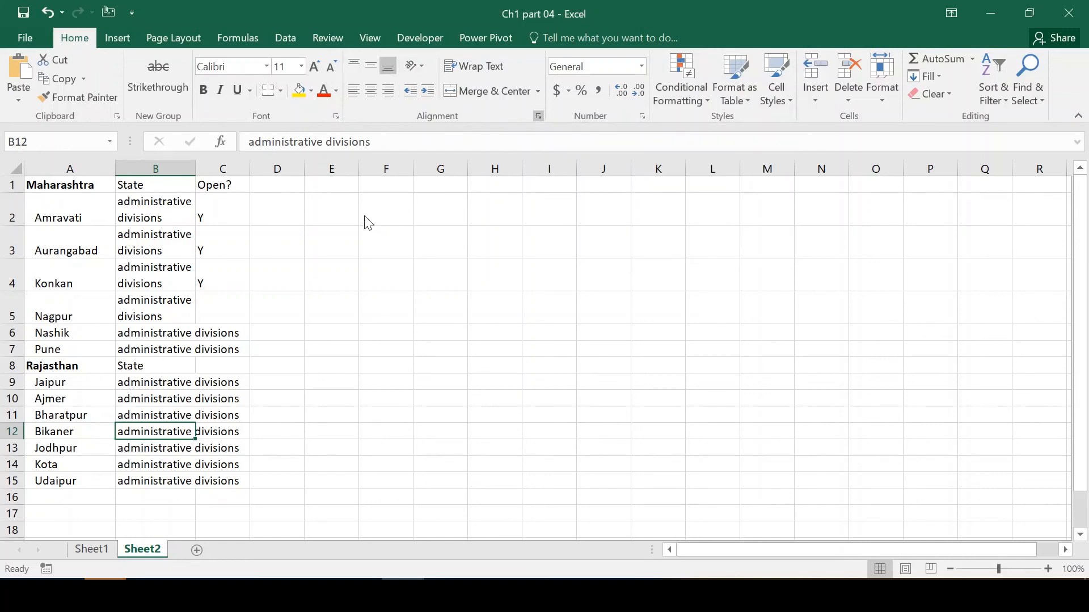
Rotate the text in Bikaner's cell B12 to -46 degrees, keeping General horizontal alignment, and return to Sheet1.
click(537, 116)
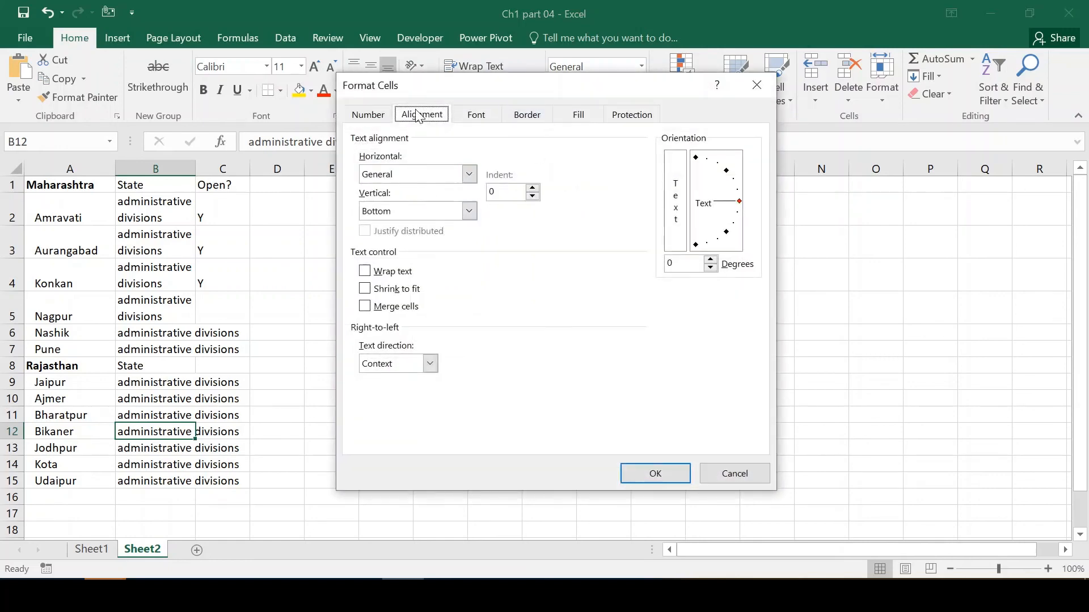
click(468, 175)
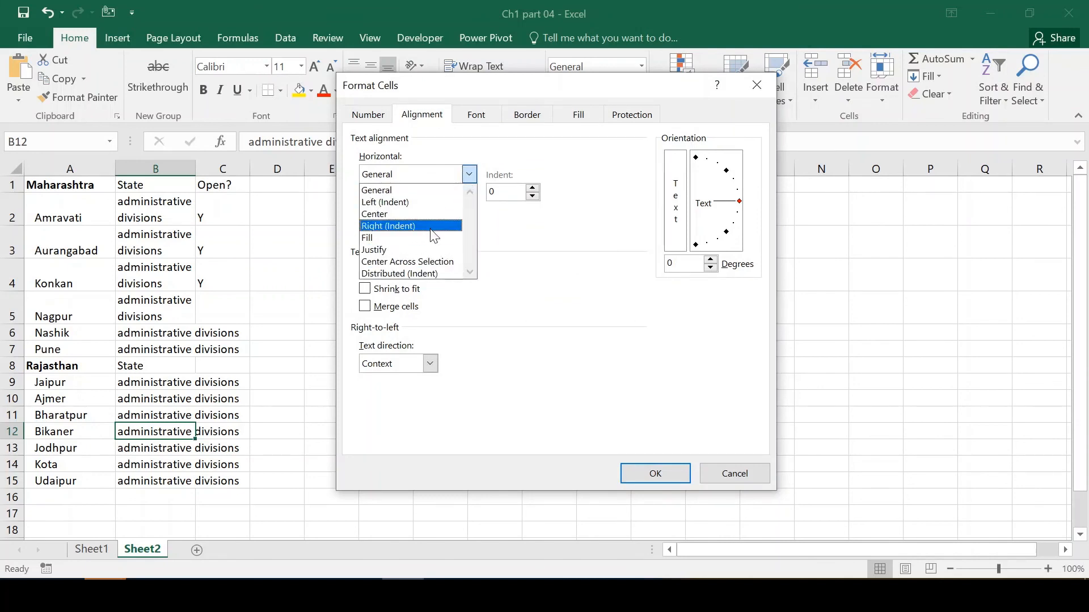
click(376, 190)
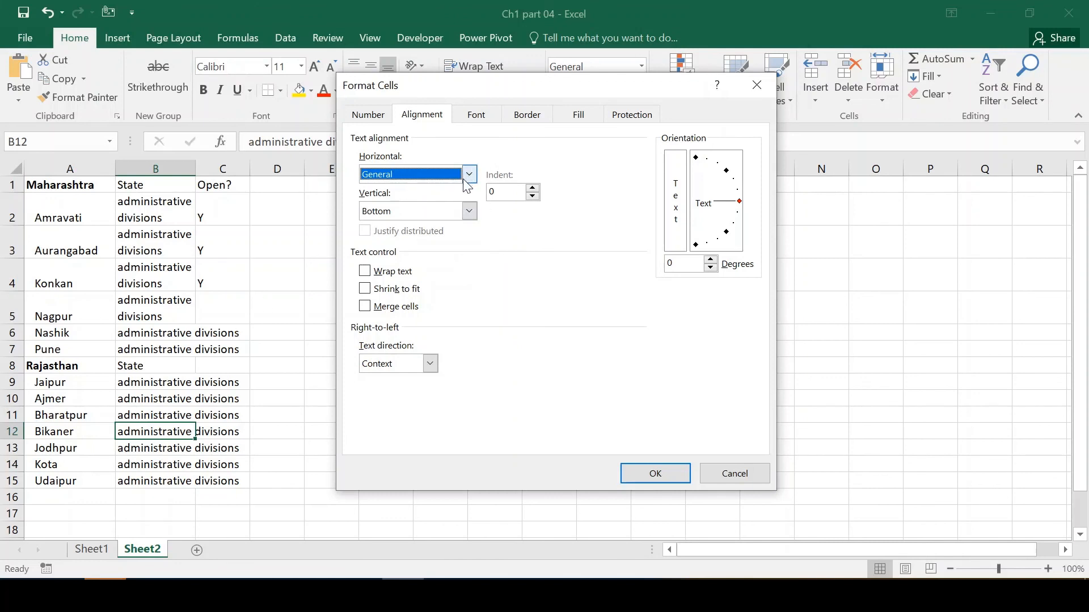
click(520, 192)
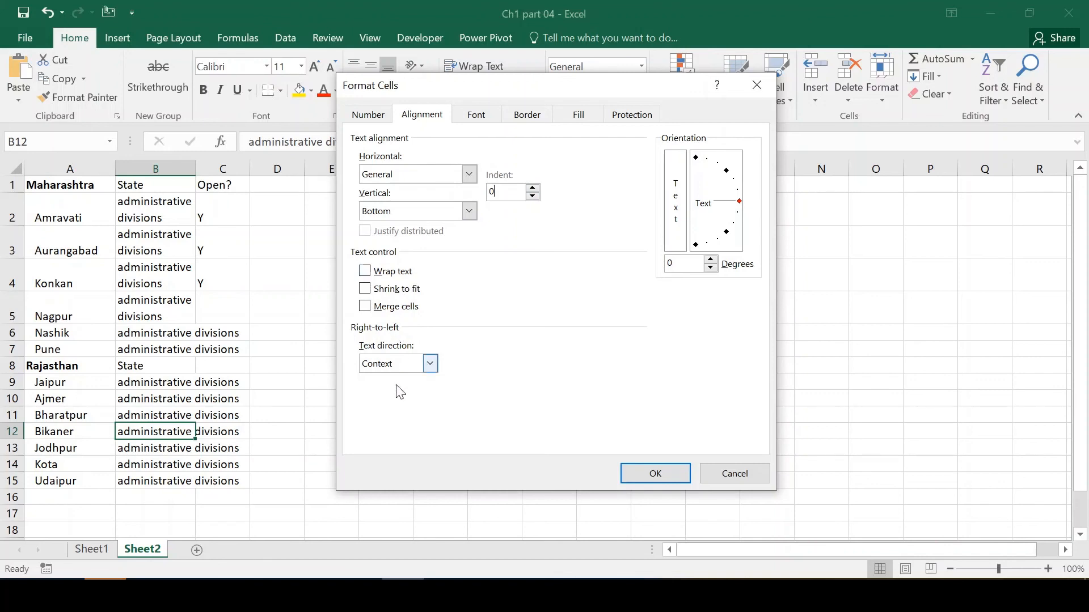
drag(740, 203, 725, 232)
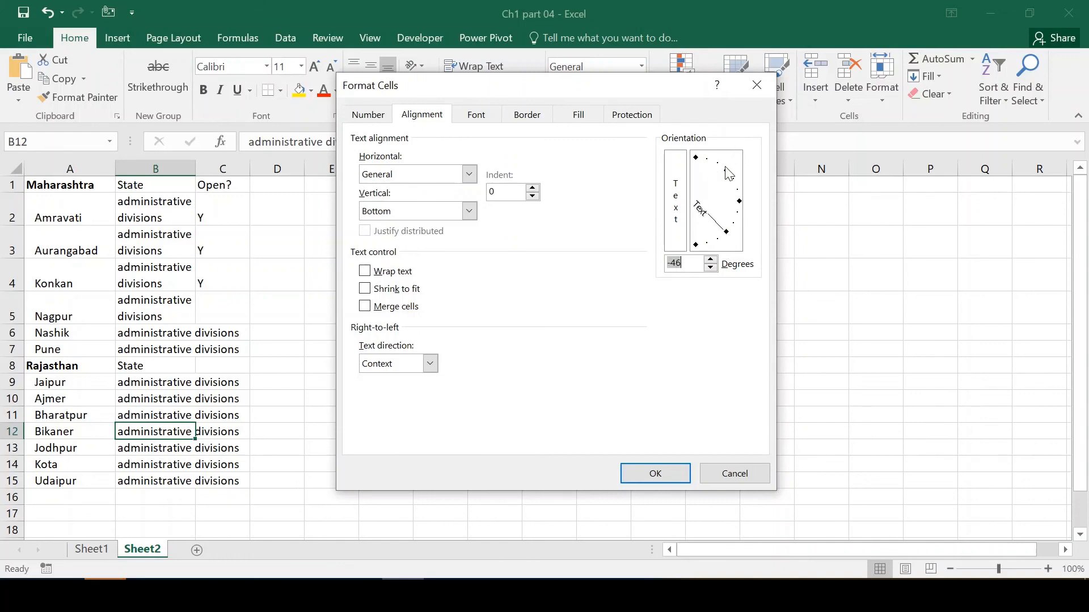
click(646, 474)
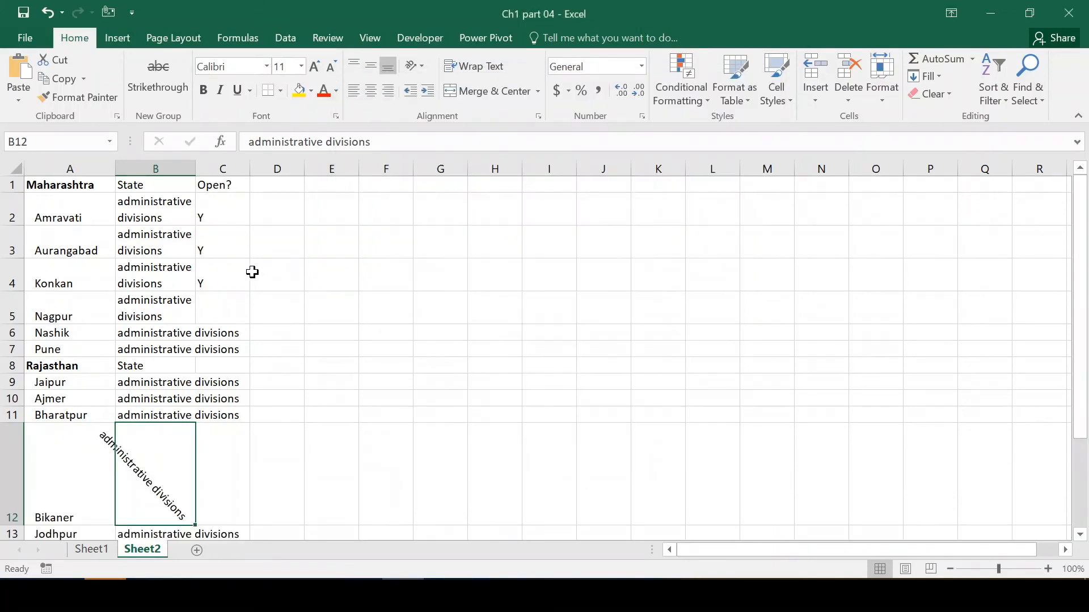
click(252, 272)
key(ctrl+Page_Up)
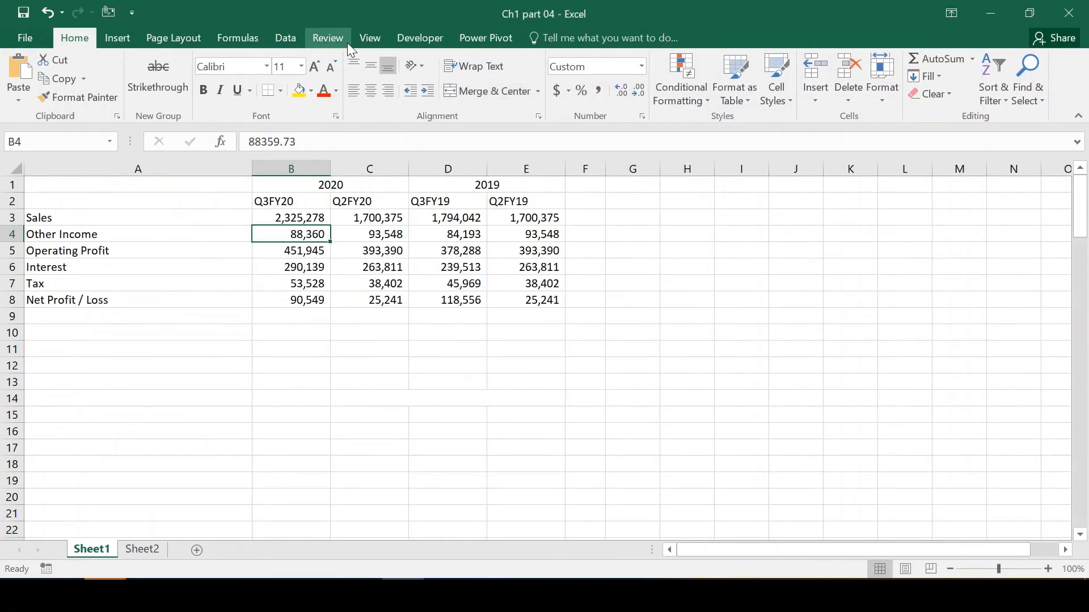